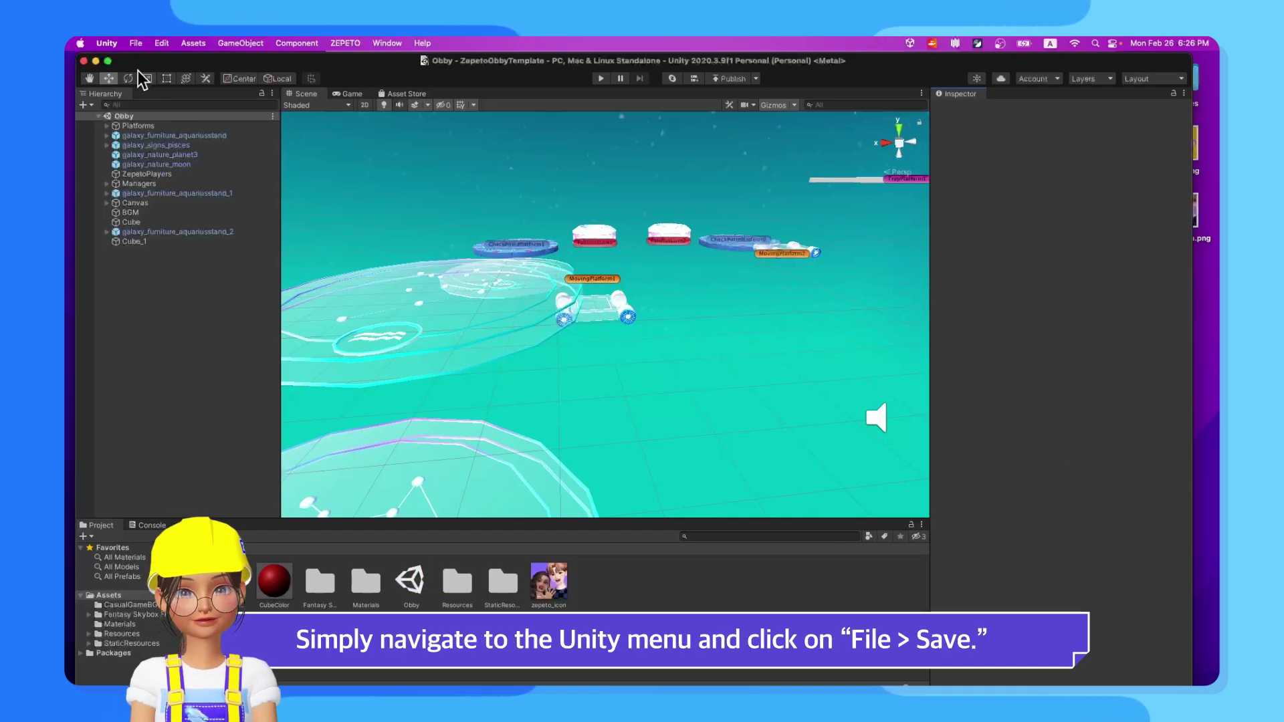
# Save the Obby scene with File > Save.
pyautogui.click(136, 44)
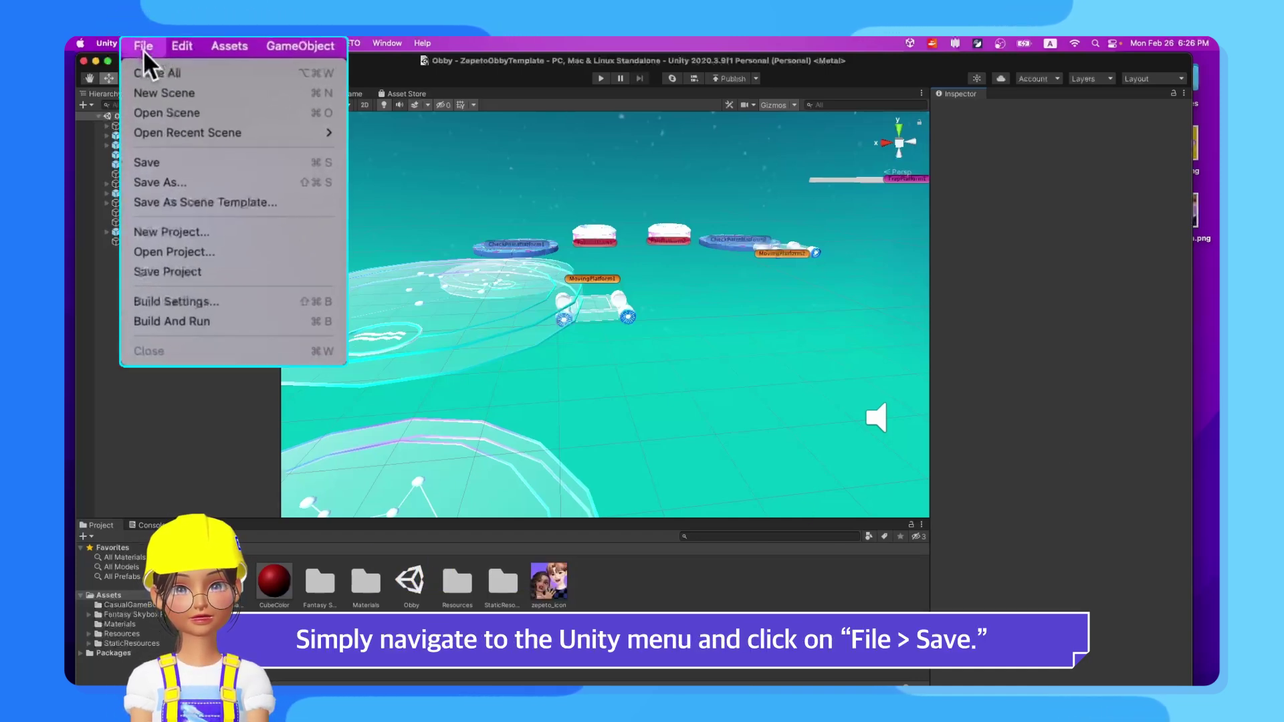
pyautogui.click(160, 169)
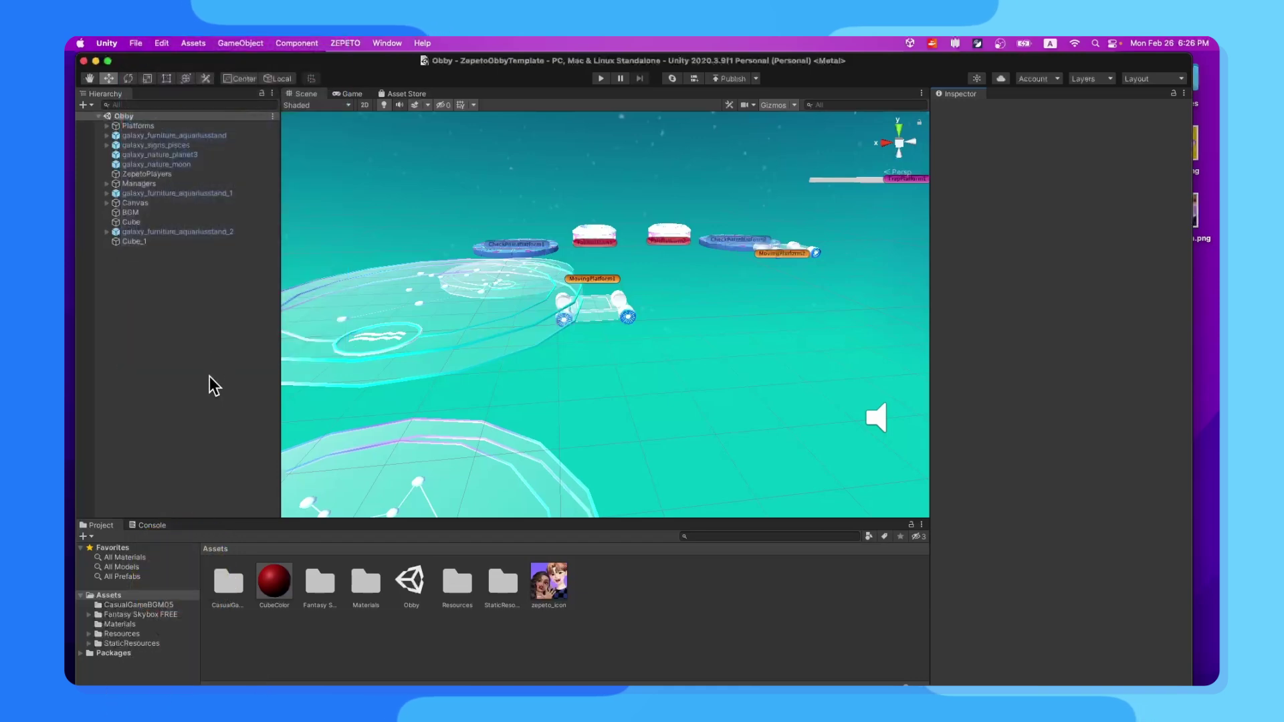
# Publish the Obby world to ZEPETO, confirming the build in the Publish on ZEPETO dialog.
pyautogui.click(719, 83)
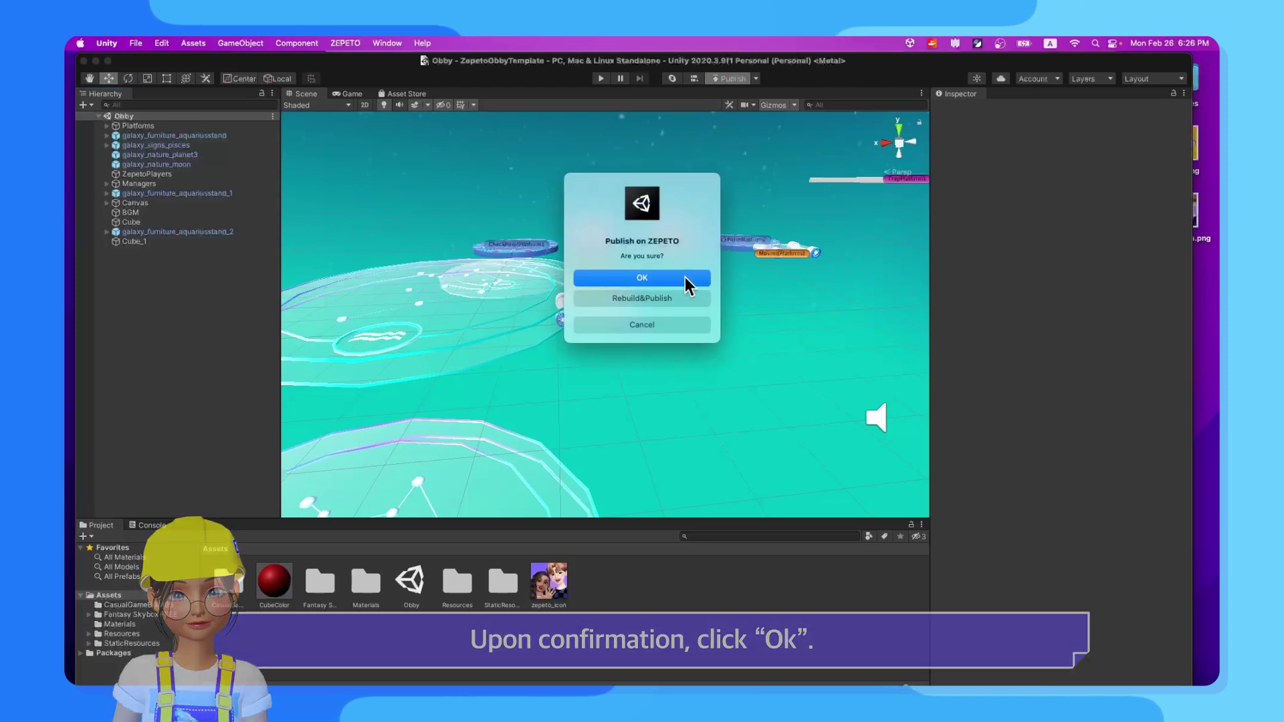
pyautogui.click(685, 278)
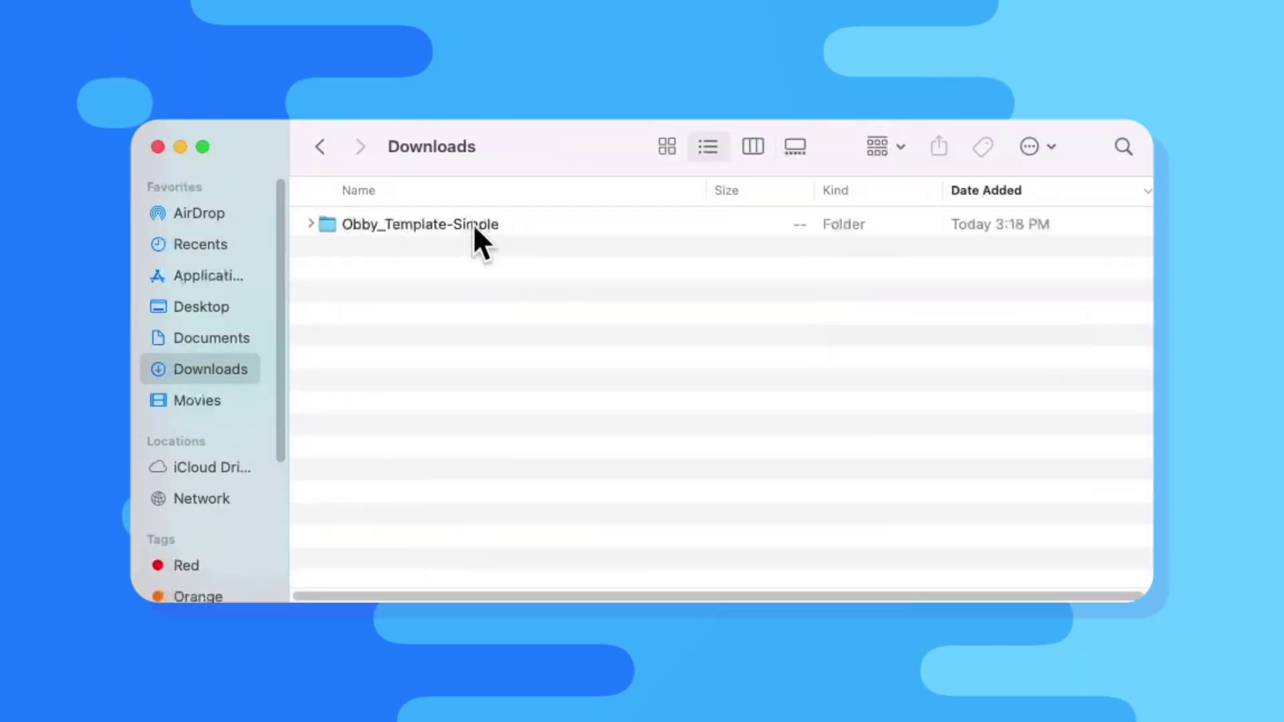
# Open Obby_Template-Simple > ZepetoObbyTemplate > Build > ZEPETO.Script, sort by Date Modified and widen the Name column.
pyautogui.click(474, 226)
pyautogui.doubleClick(472, 224)
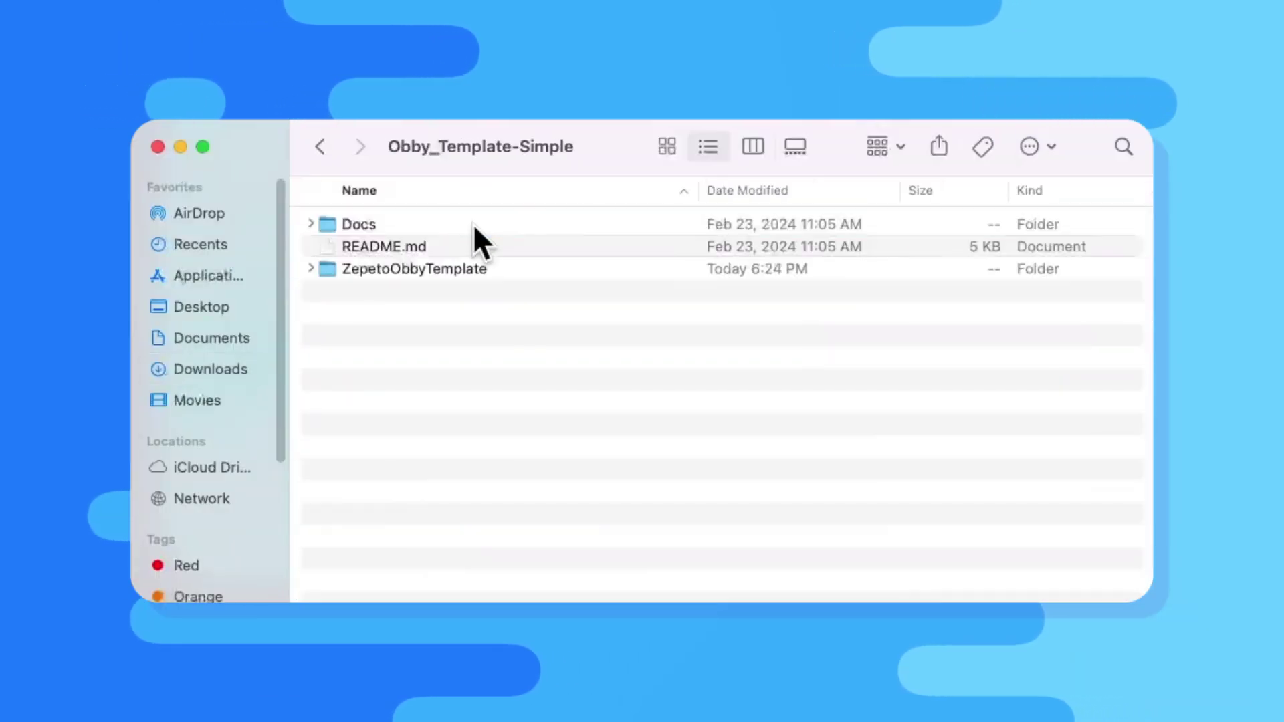
pyautogui.doubleClick(499, 270)
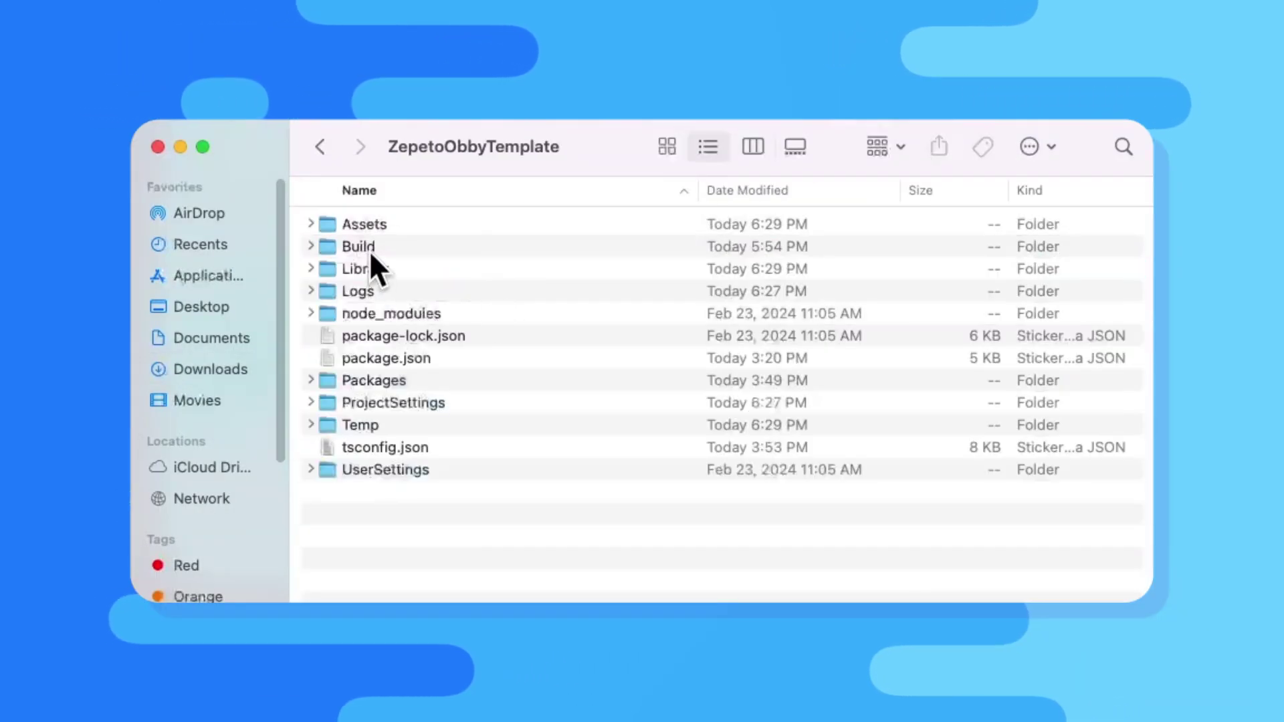
pyautogui.doubleClick(358, 246)
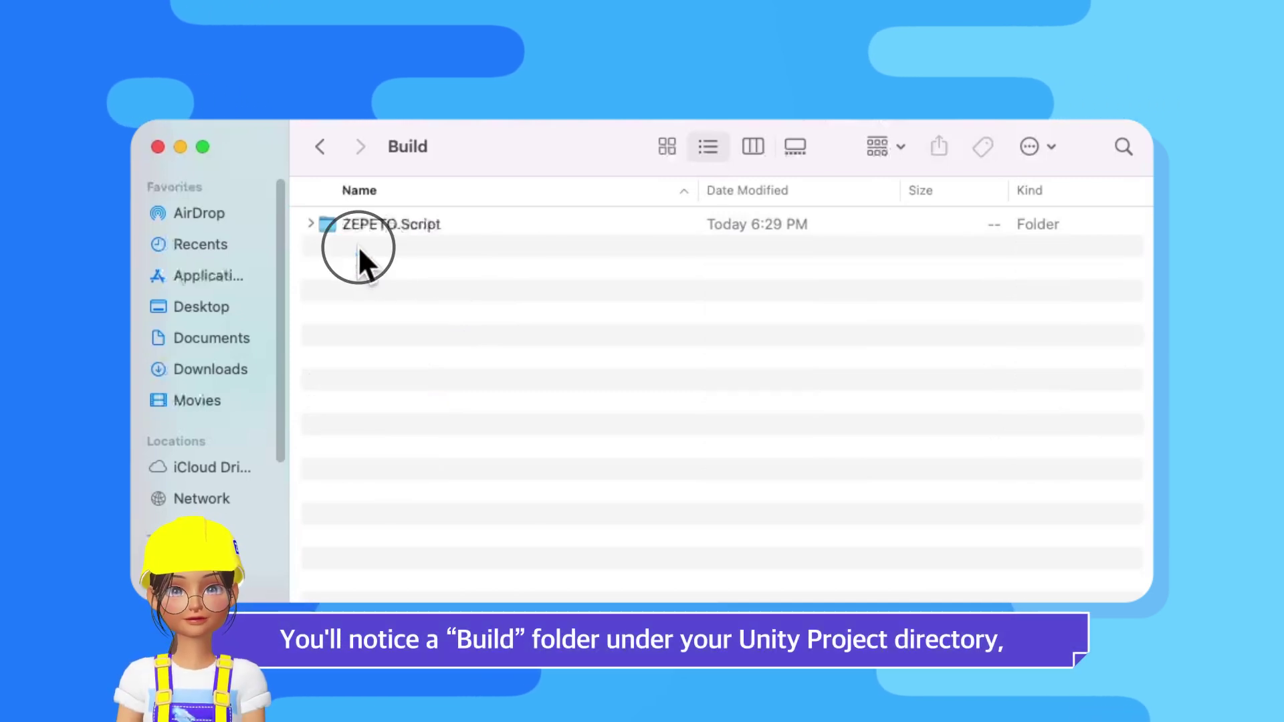
pyautogui.doubleClick(450, 224)
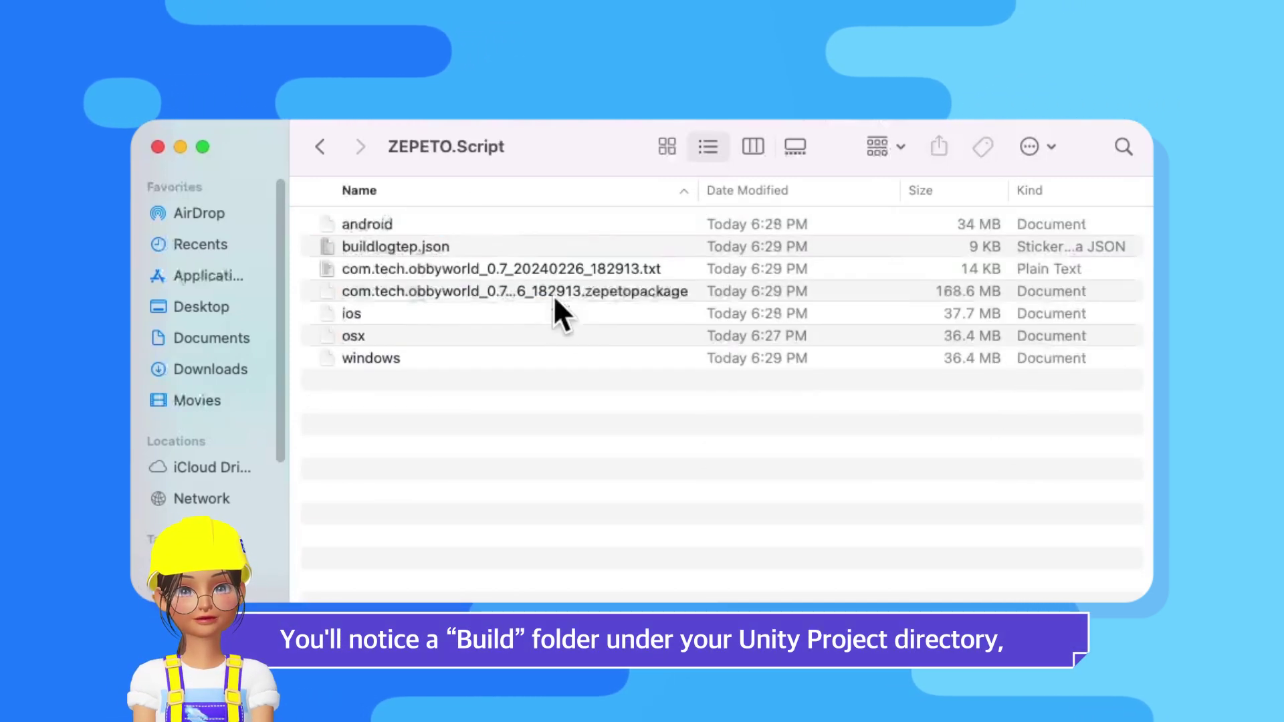
pyautogui.click(620, 292)
pyautogui.click(704, 195)
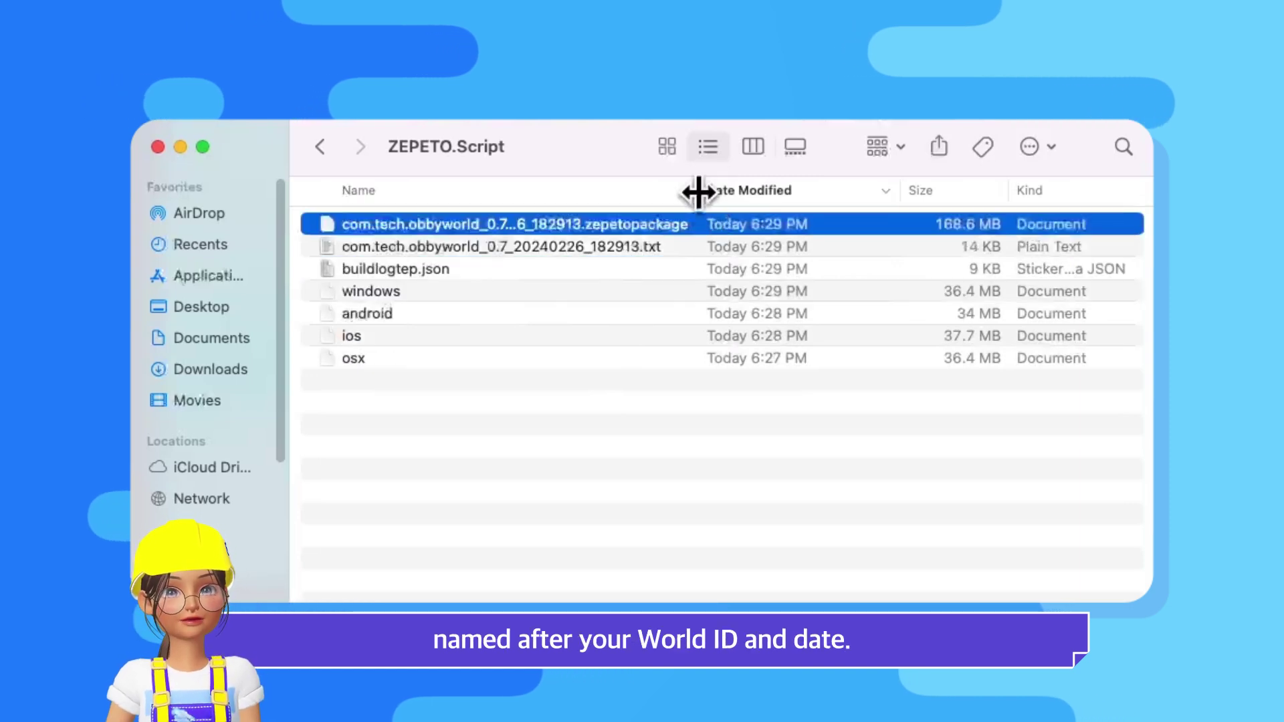
pyautogui.moveTo(696, 192); pyautogui.dragTo(920, 195)
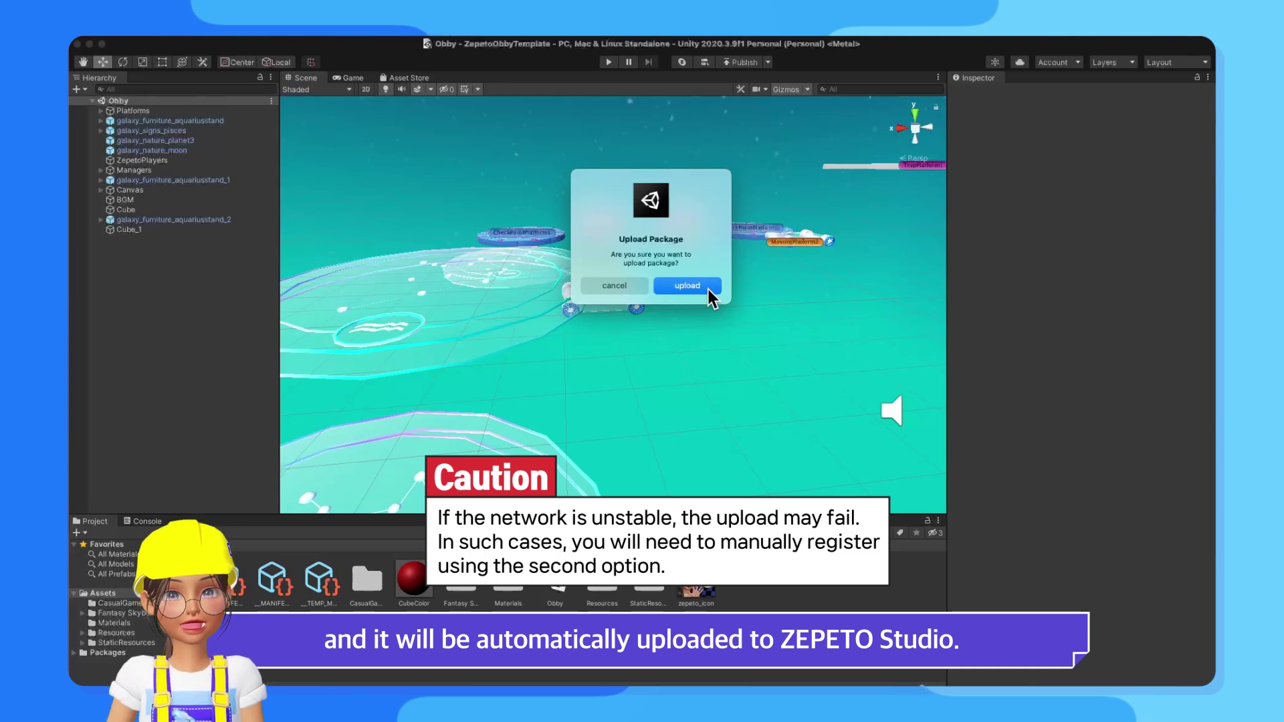
# Upload the built package from the Upload Package dialog and acknowledge the success message.
pyautogui.click(708, 290)
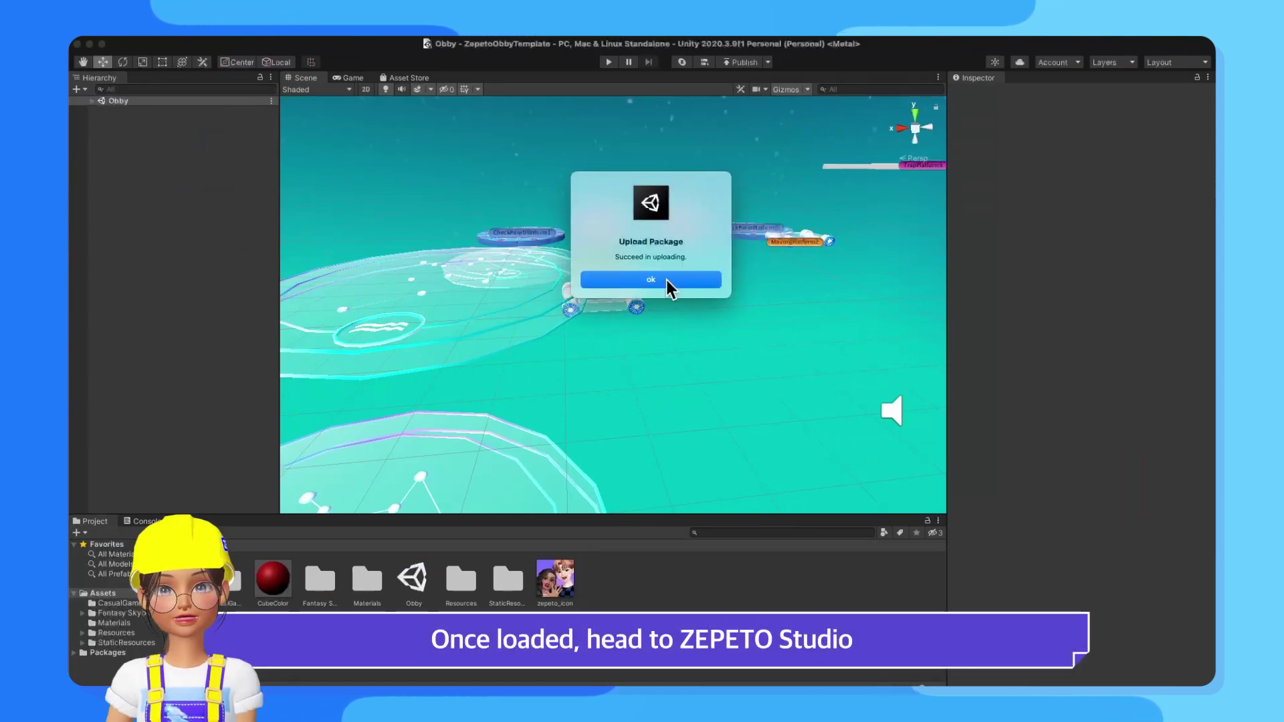
pyautogui.click(667, 281)
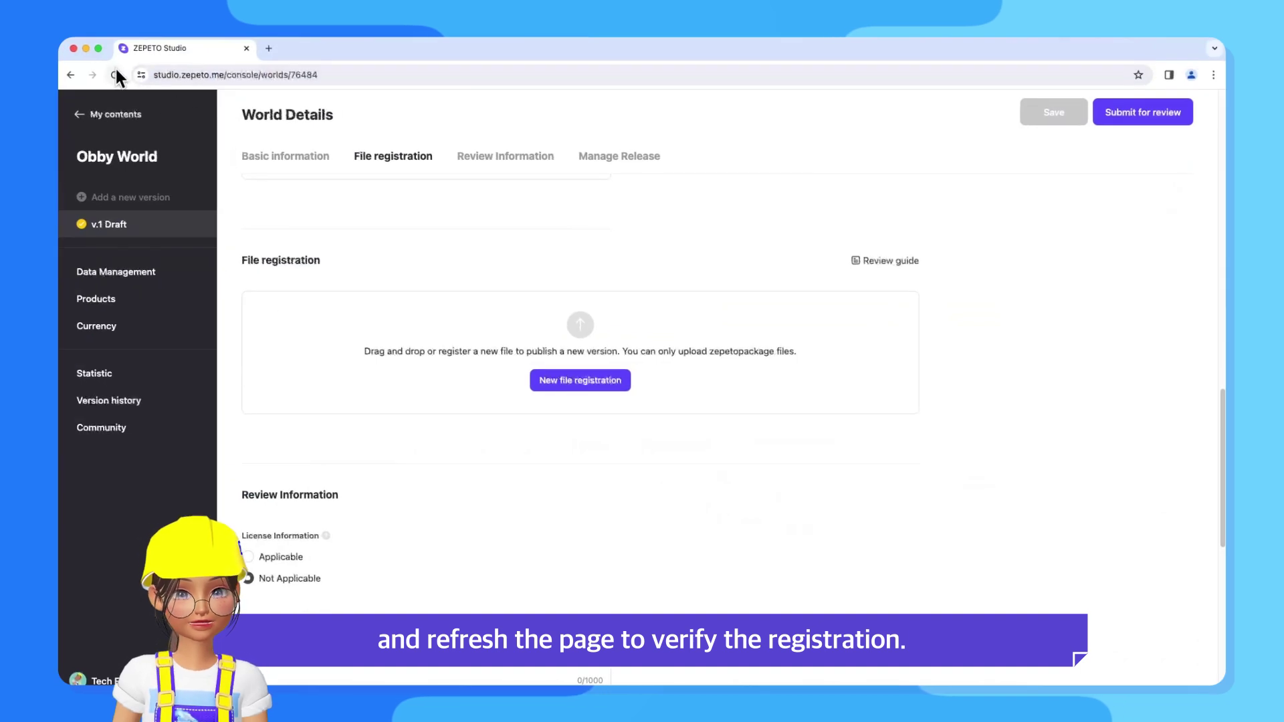
# Reload World Details, check the version 0.7 file under File registration, then delete it.
pyautogui.click(115, 74)
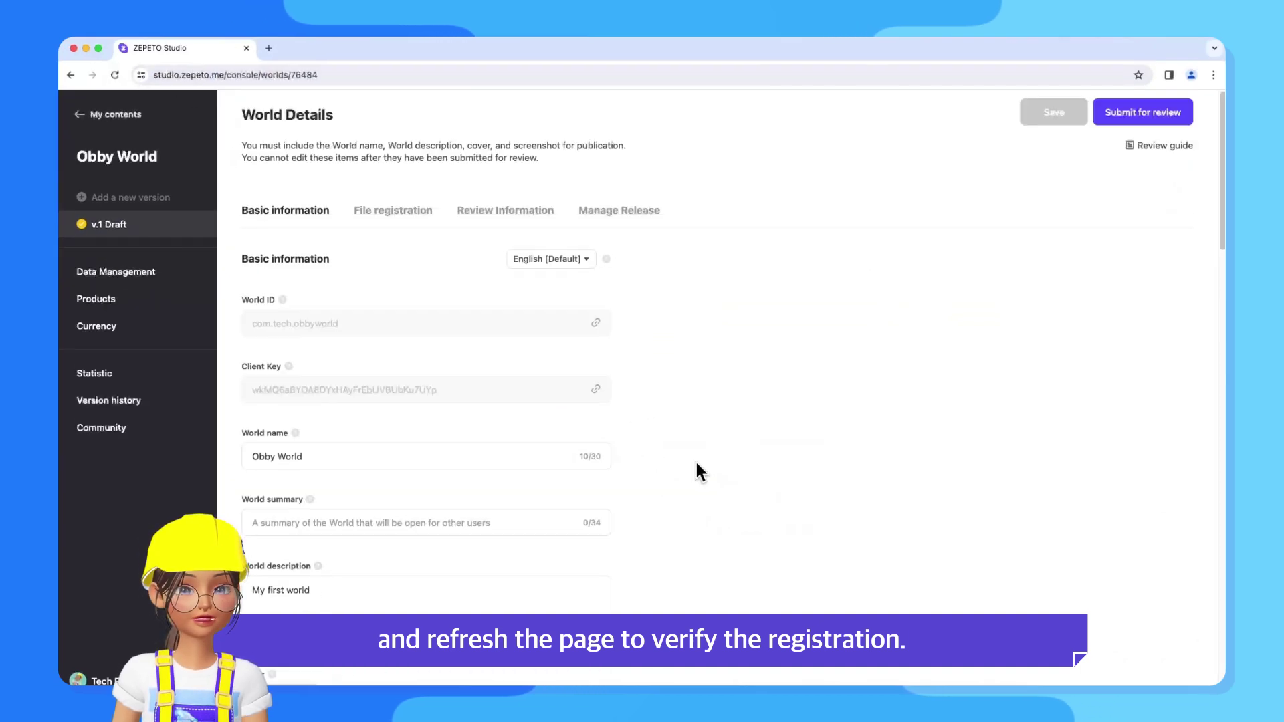
pyautogui.scroll(-10, 697, 462)
pyautogui.scroll(-5, 697, 461)
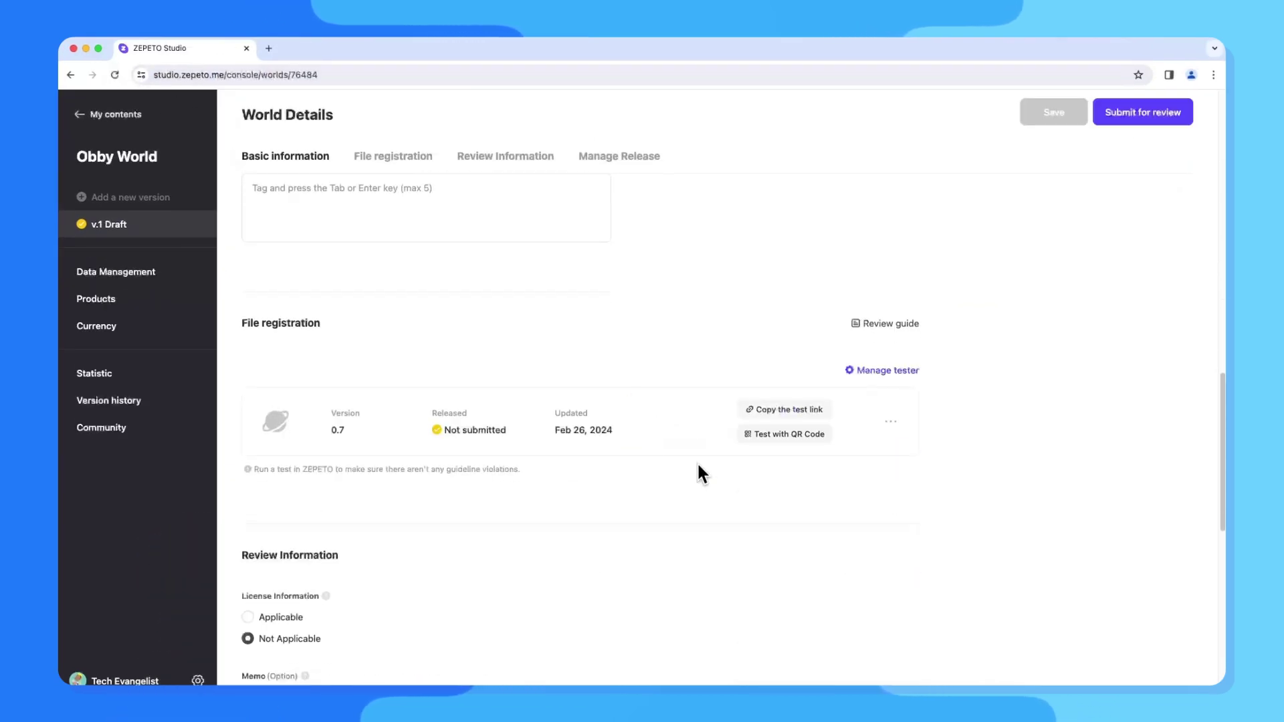
pyautogui.moveTo(565, 431); pyautogui.dragTo(614, 438)
pyautogui.click(614, 441)
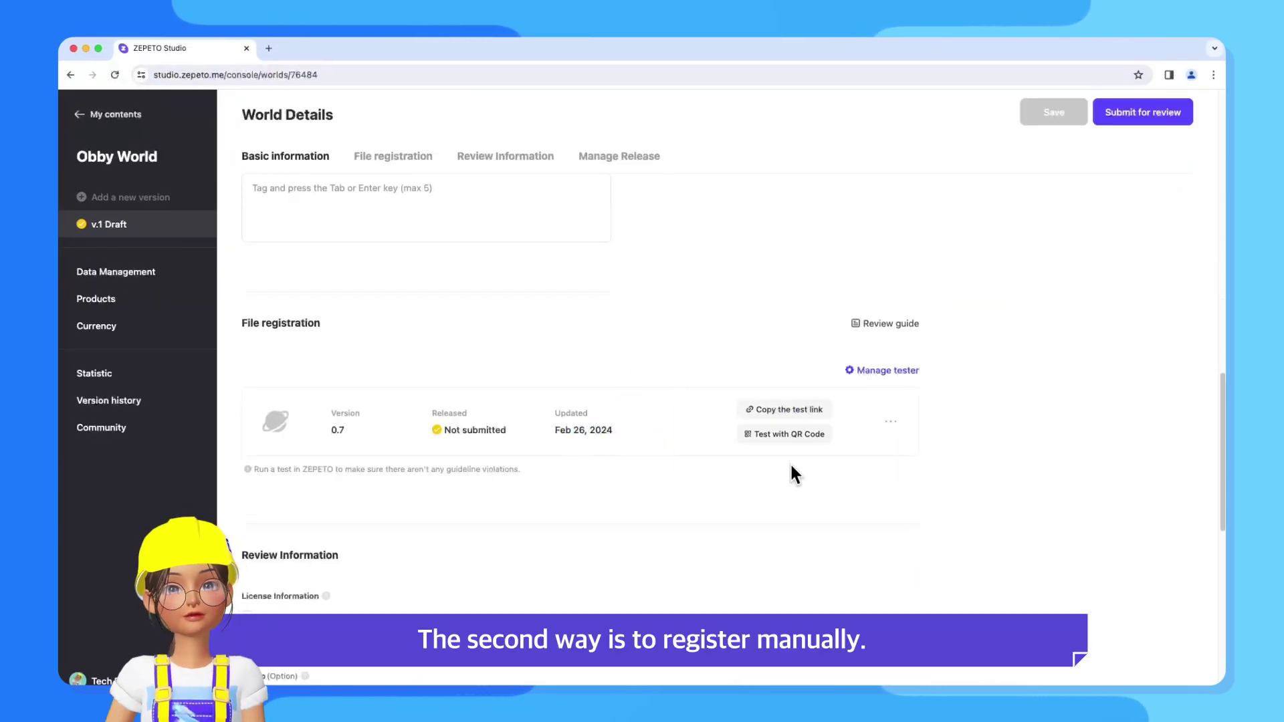
pyautogui.click(891, 422)
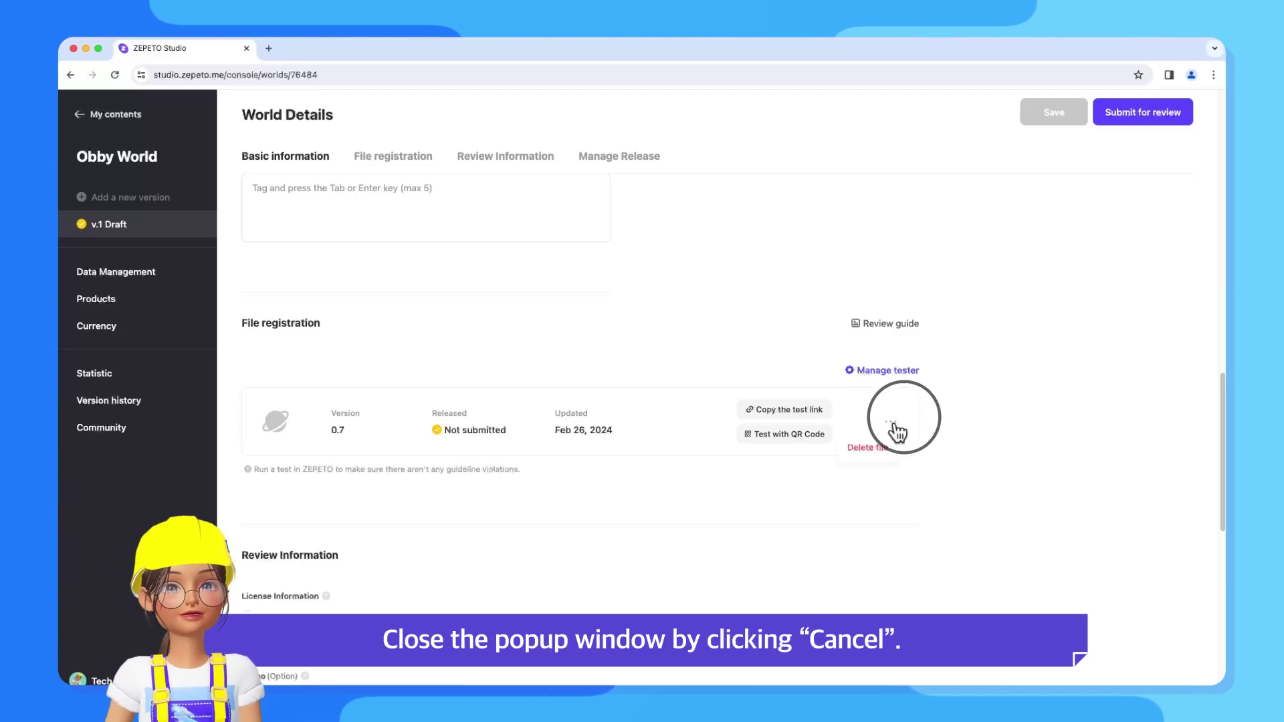
pyautogui.click(867, 448)
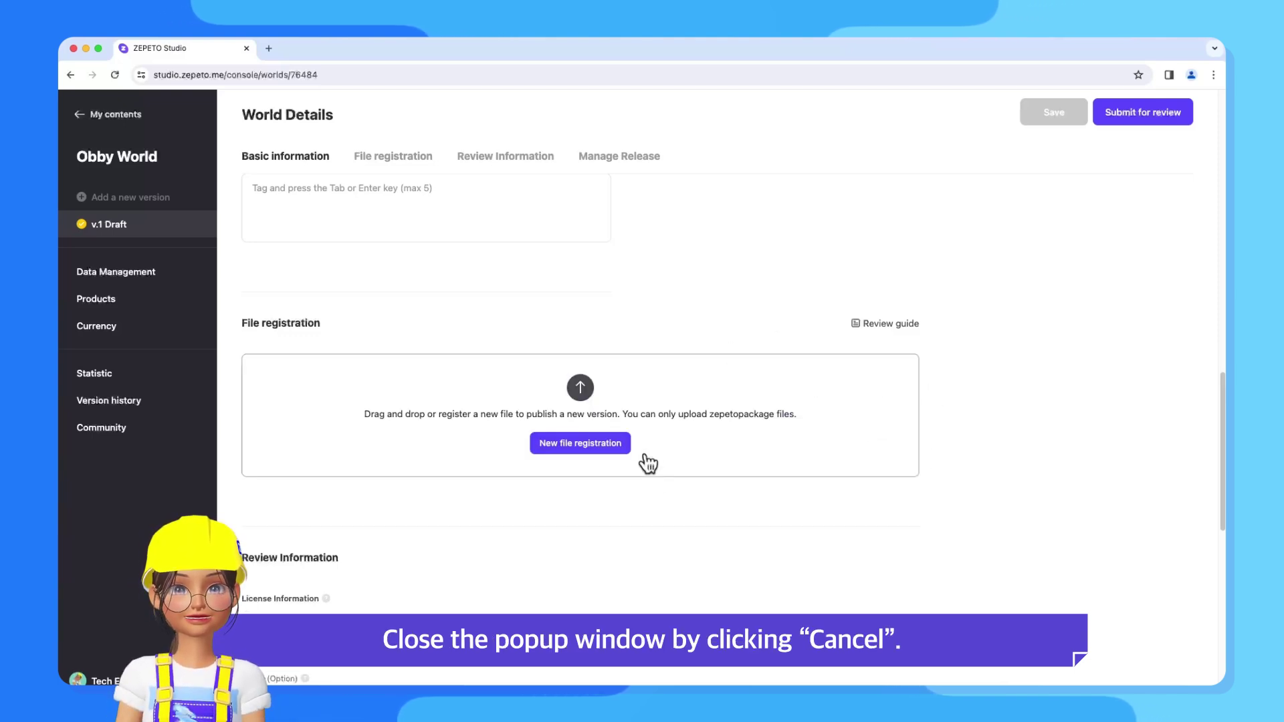
# Start a new file registration and drop the .zepetopackage from Finder to re-register version 0.7.
pyautogui.click(580, 443)
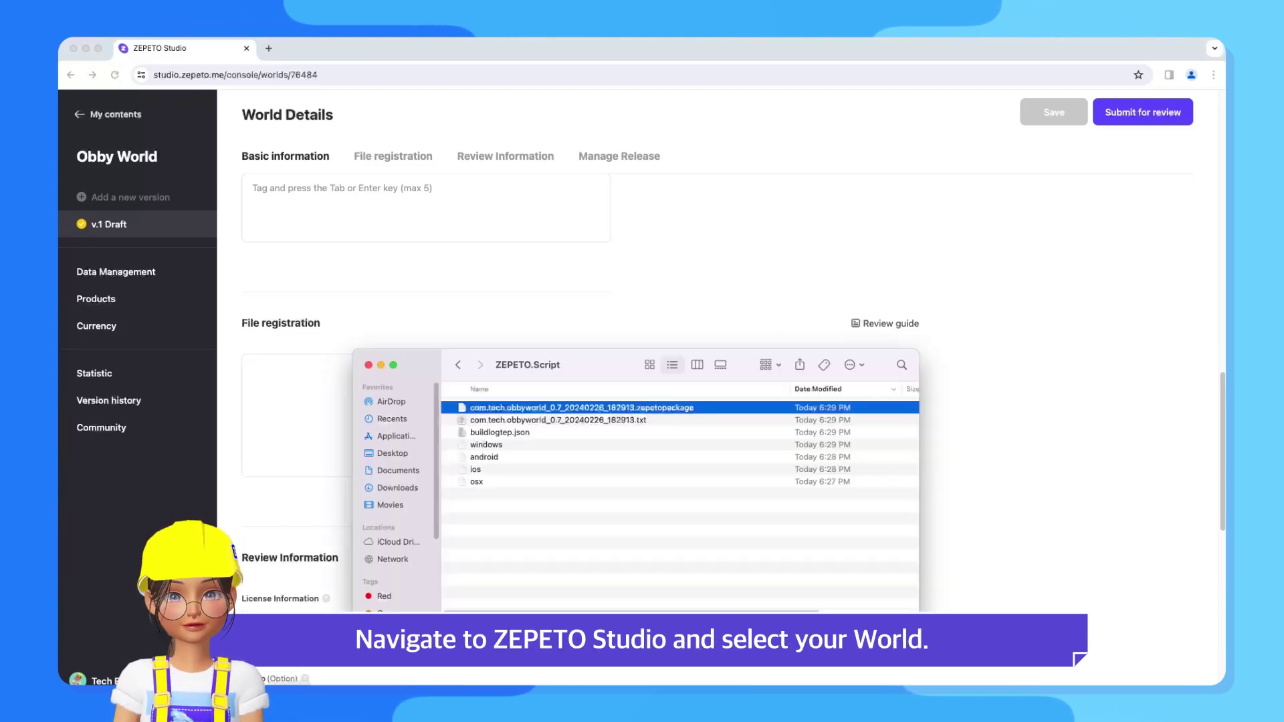
pyautogui.moveTo(590, 363); pyautogui.dragTo(693, 497)
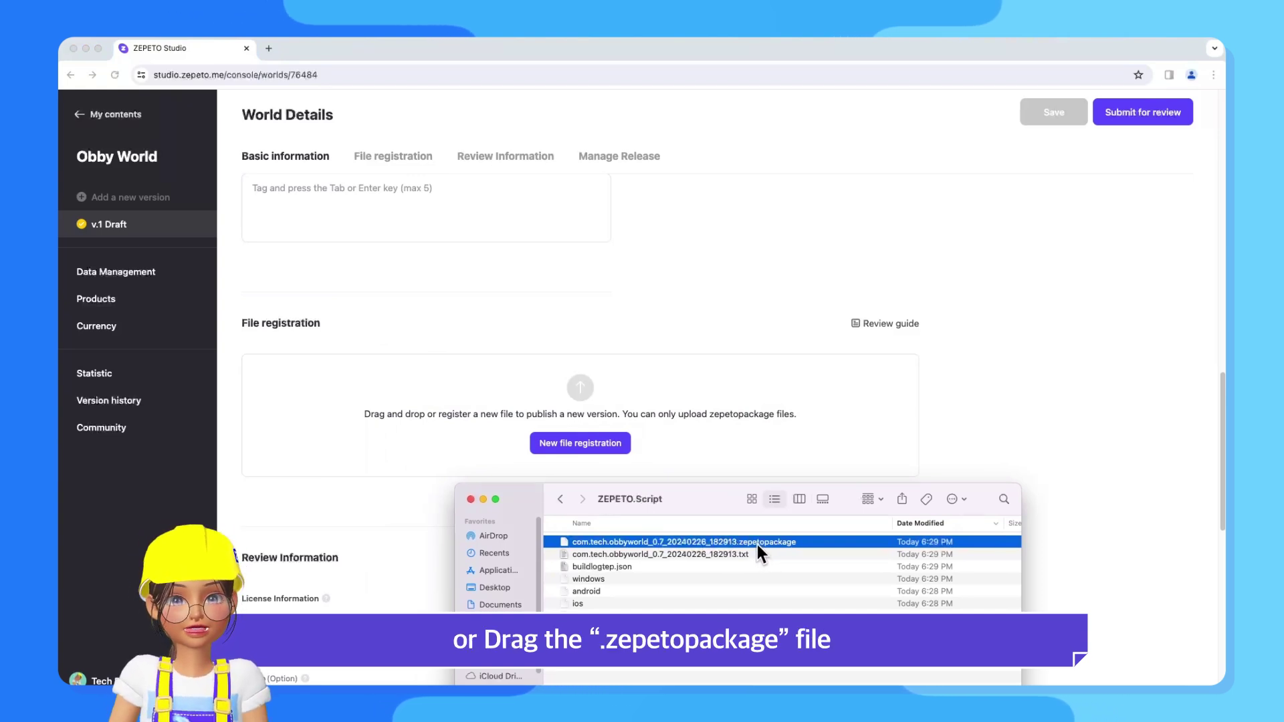
pyautogui.moveTo(757, 544); pyautogui.dragTo(642, 416)
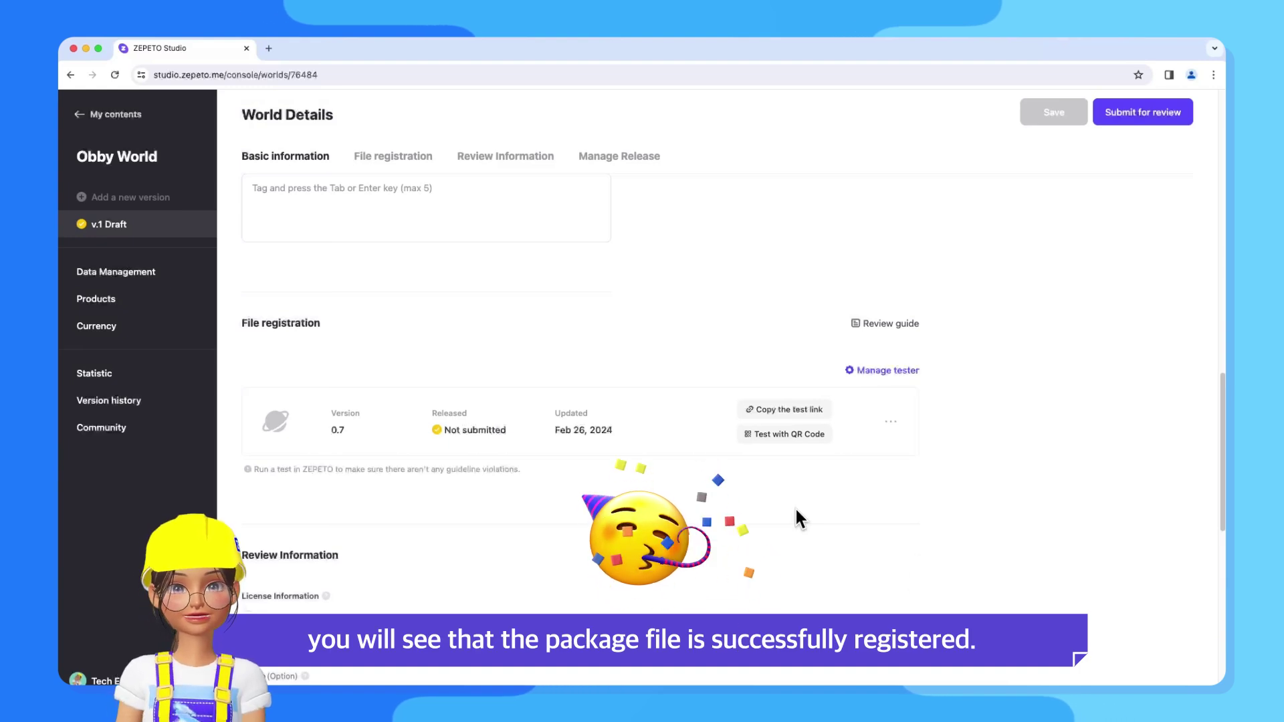
pyautogui.scroll(15, 794, 507)
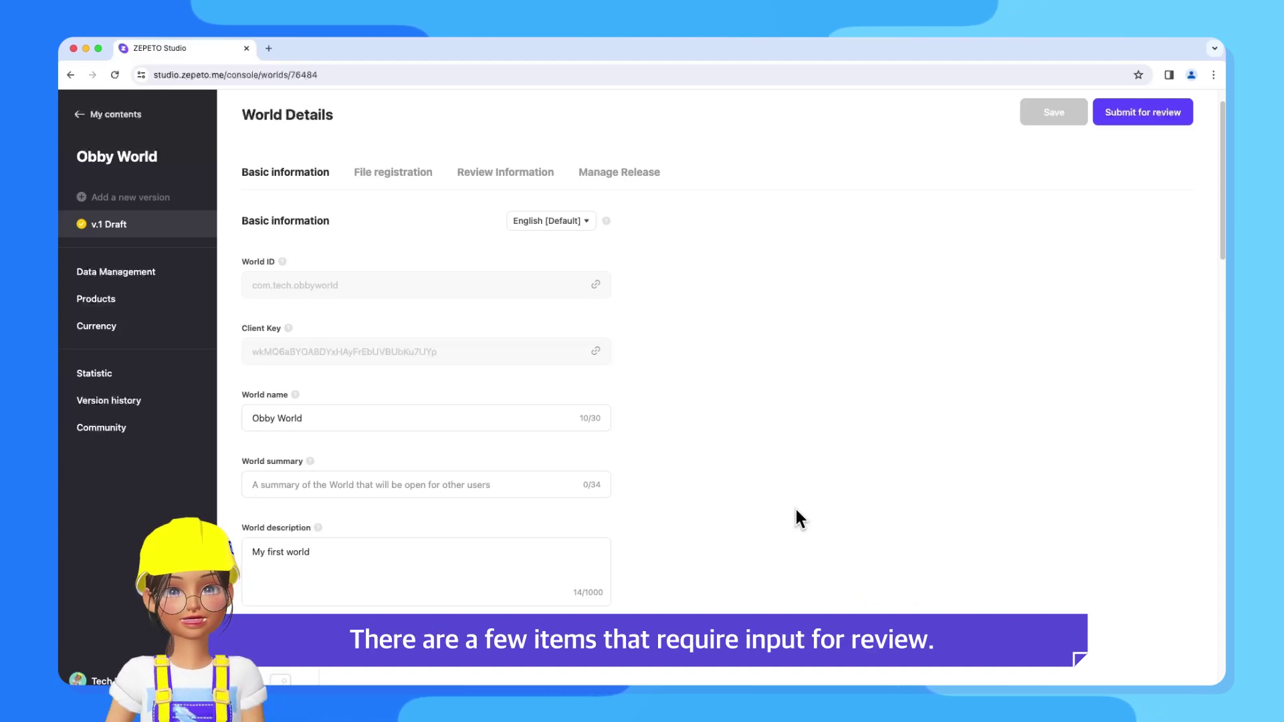
pyautogui.scroll(-4, 761, 472)
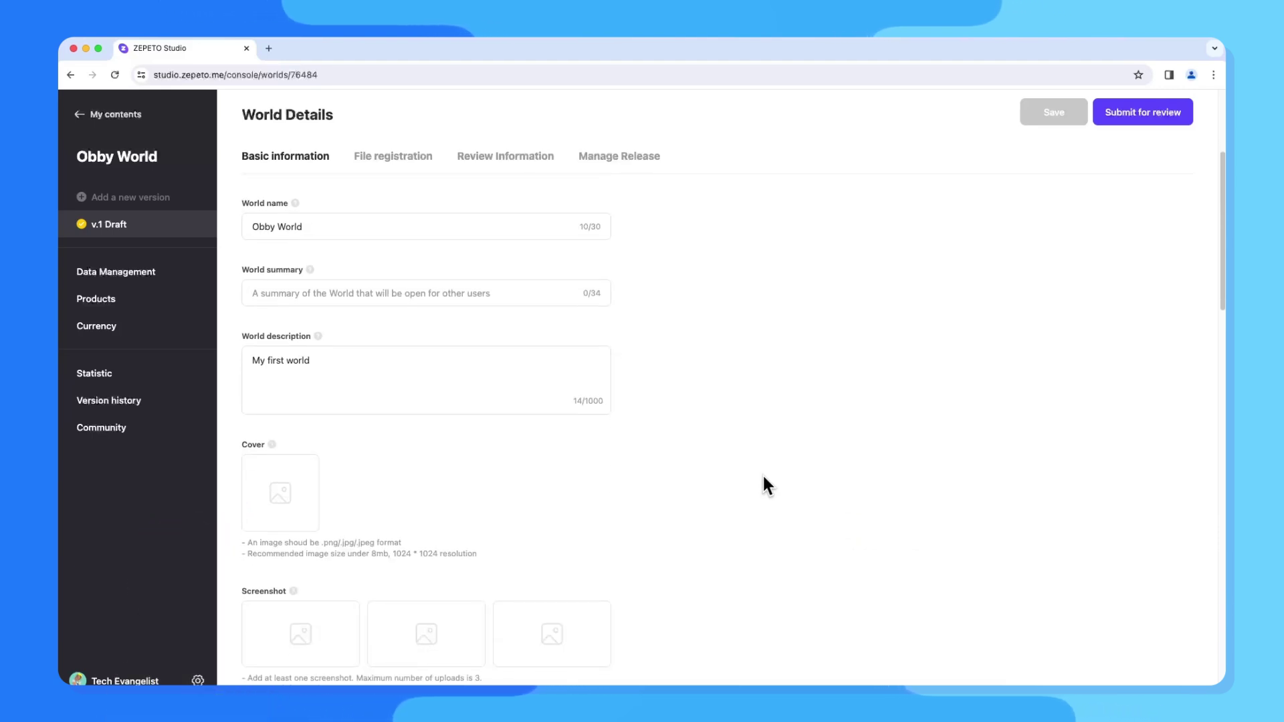
pyautogui.scroll(-1, 761, 472)
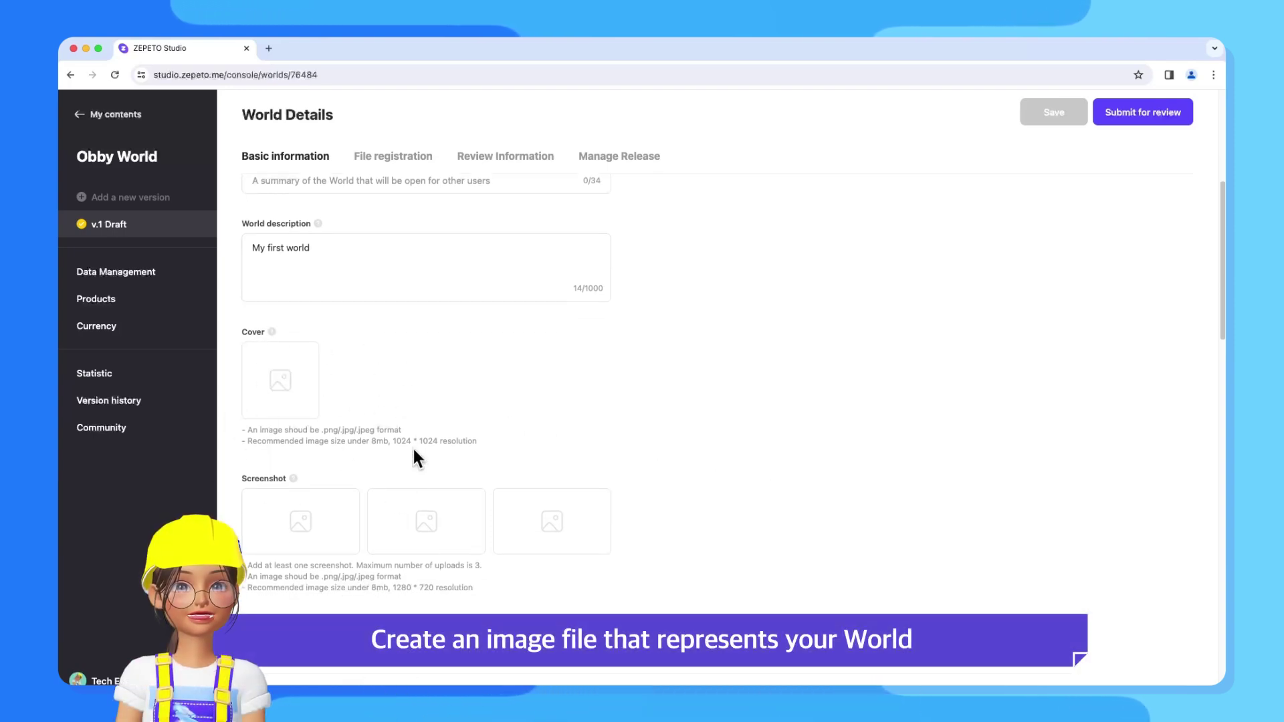
pyautogui.scroll(-1, 415, 459)
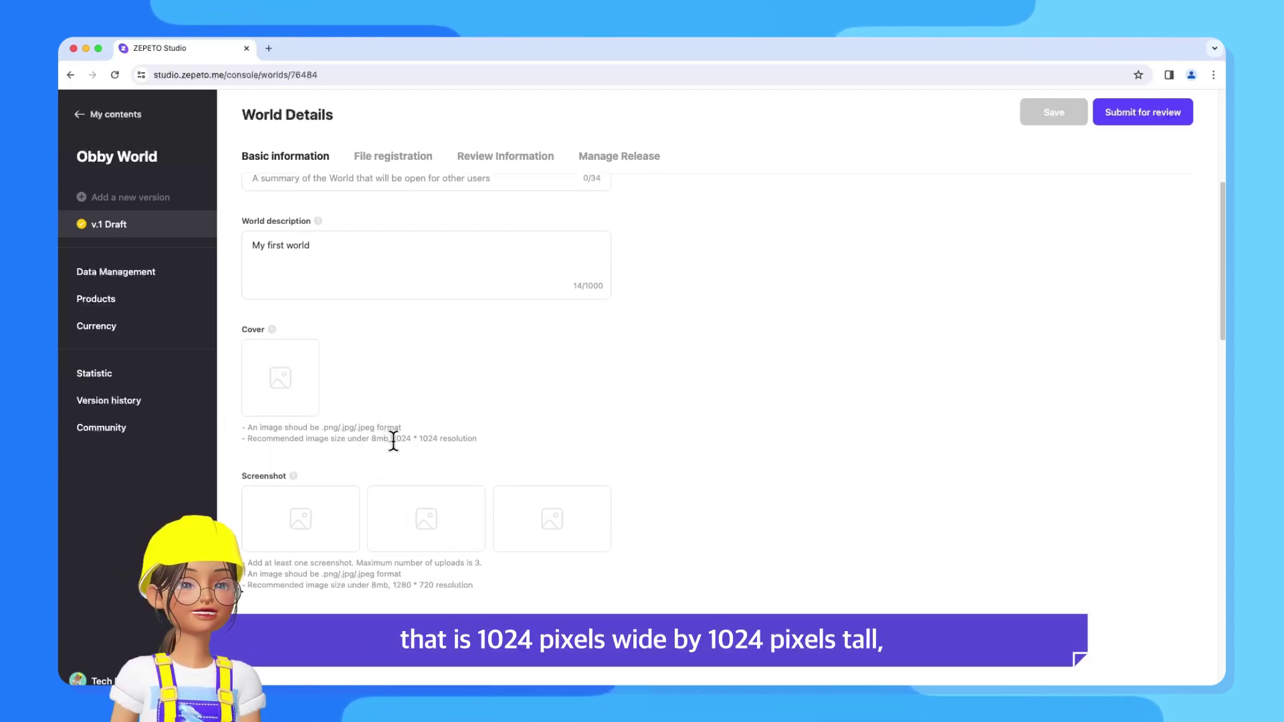
pyautogui.moveTo(391, 440); pyautogui.dragTo(446, 441)
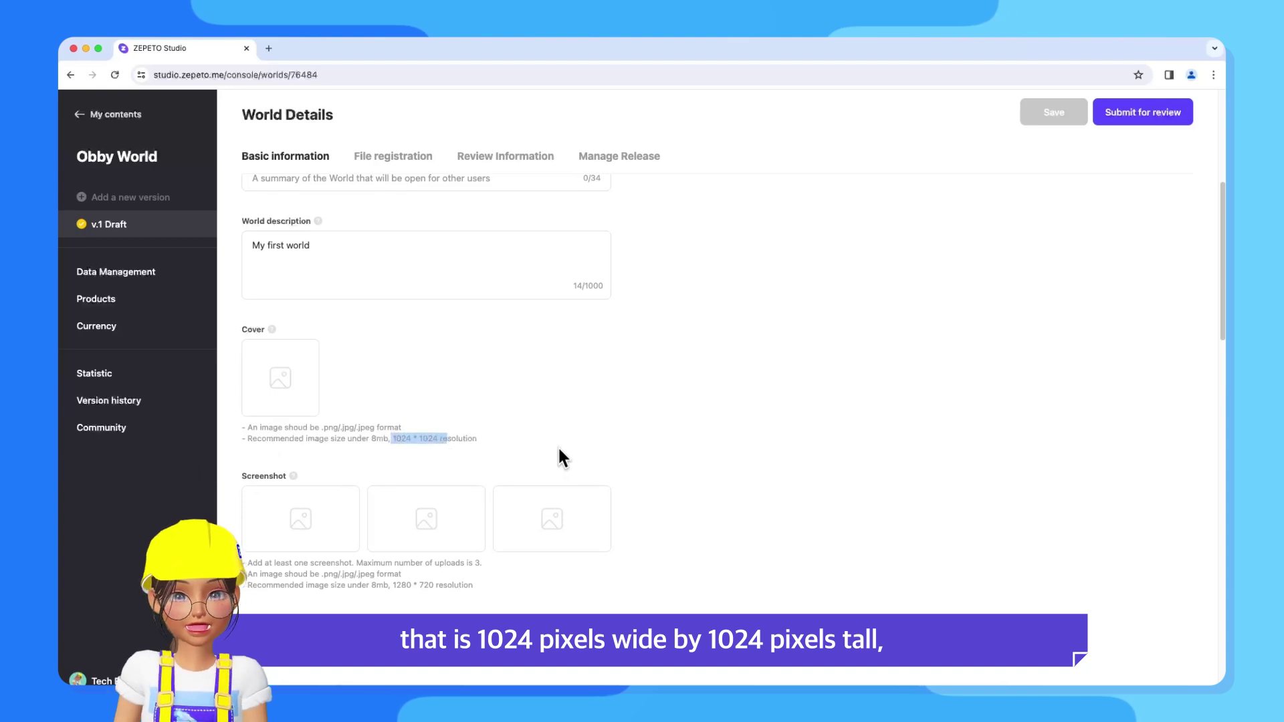
pyautogui.click(524, 442)
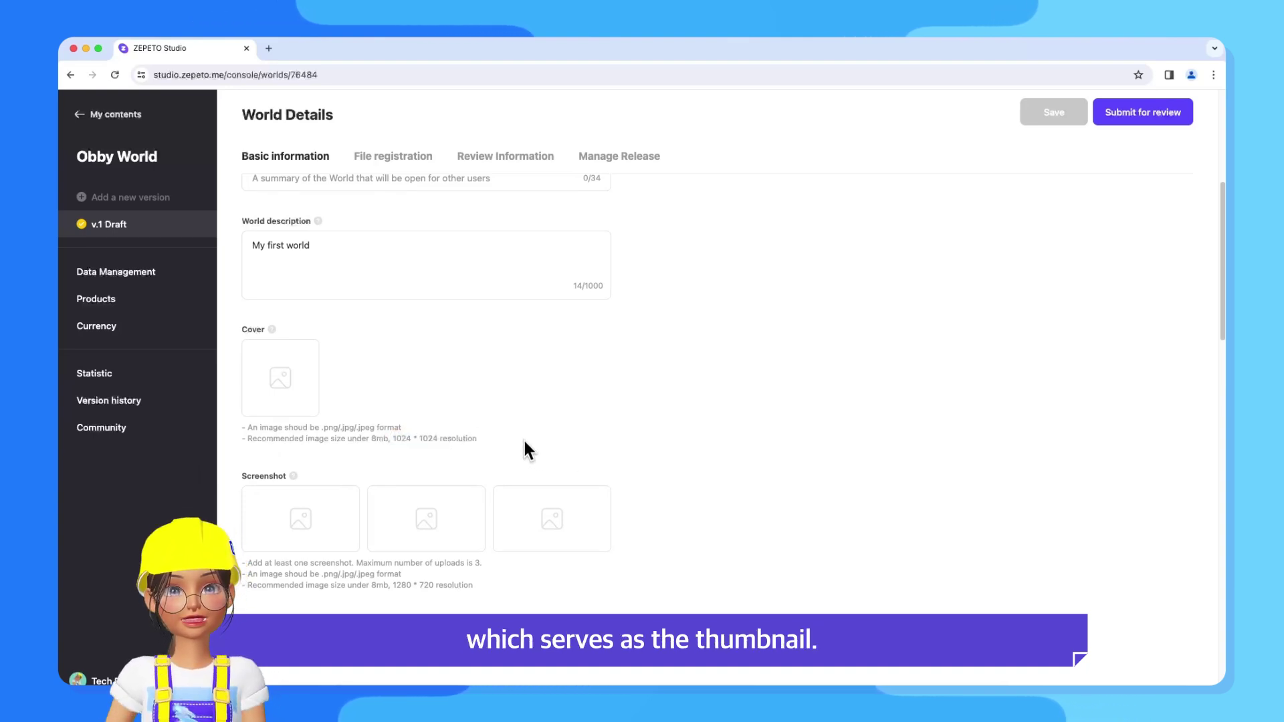
# Drag obby1.png from the Finder Desktop onto the Cover upload box.
pyautogui.press('super+Tab')
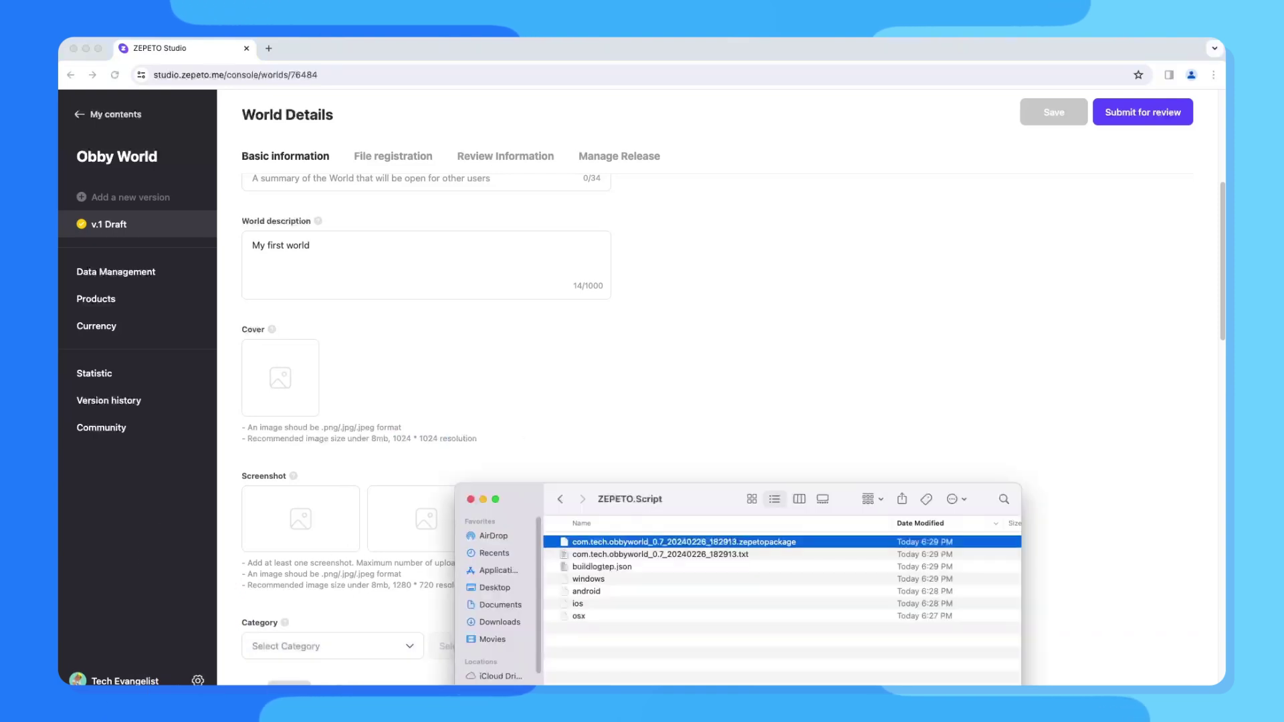
pyautogui.click(500, 589)
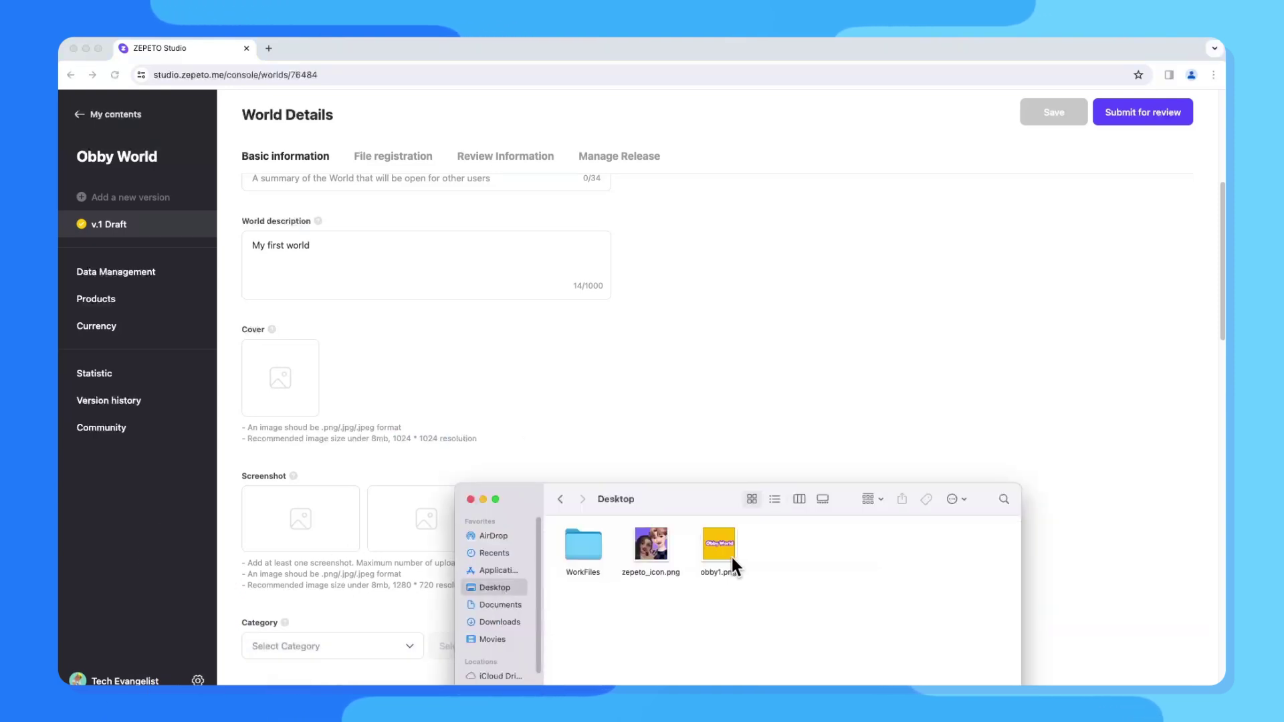
pyautogui.moveTo(732, 556); pyautogui.dragTo(456, 405)
pyautogui.moveTo(294, 369); pyautogui.dragTo(290, 368)
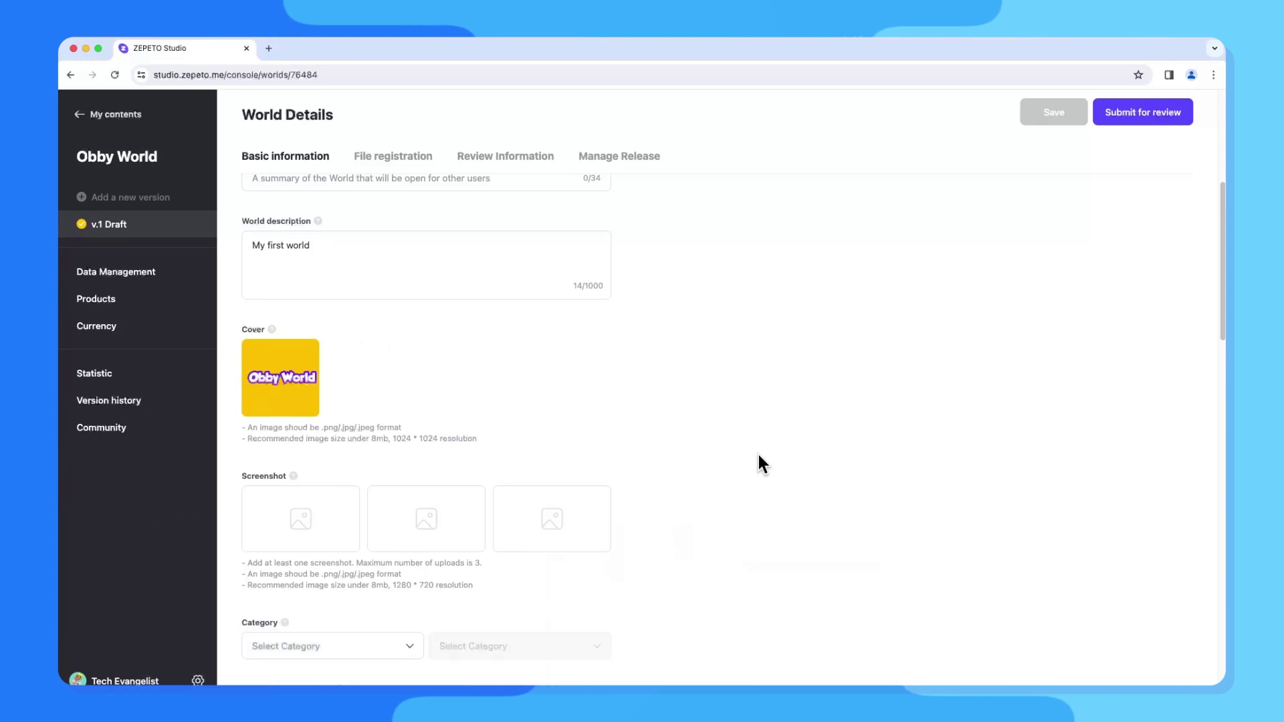
pyautogui.scroll(-1, 758, 455)
pyautogui.scroll(-1, 759, 462)
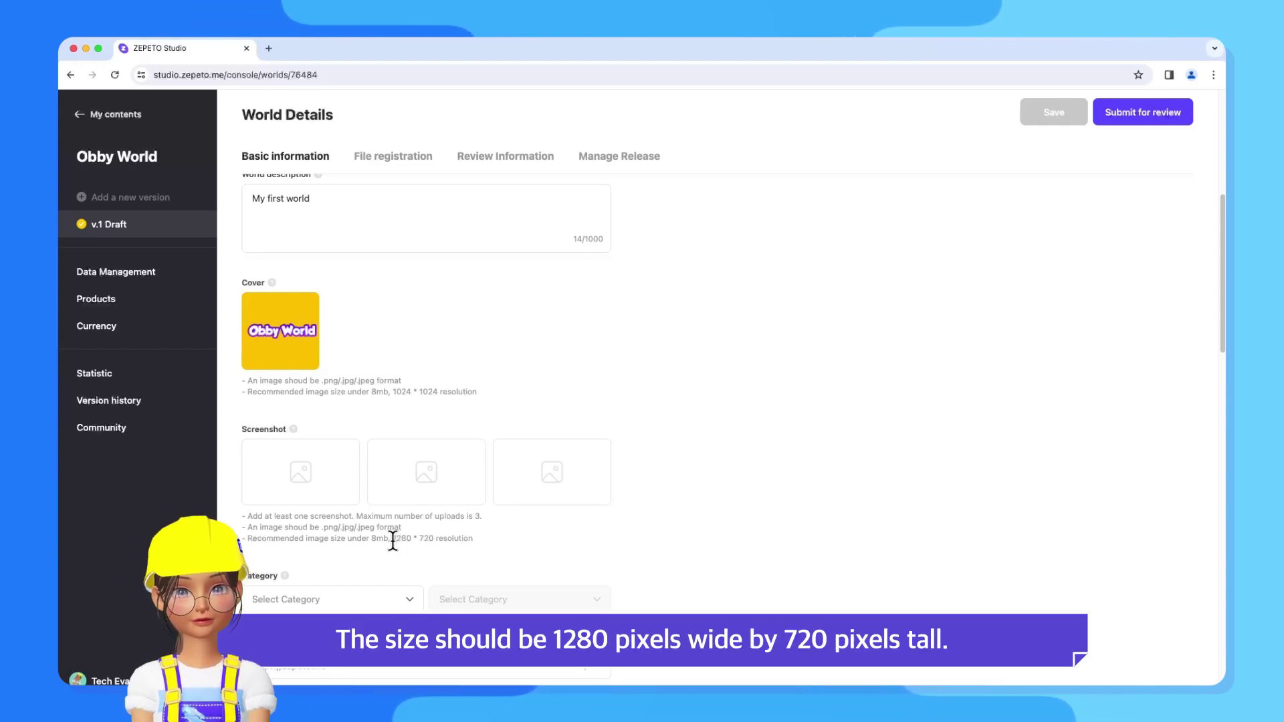
# Fill the first two 1280 × 720 Screenshot slots with Screenshot1.png and Screenshot2.png.
pyautogui.moveTo(393, 542); pyautogui.dragTo(437, 537)
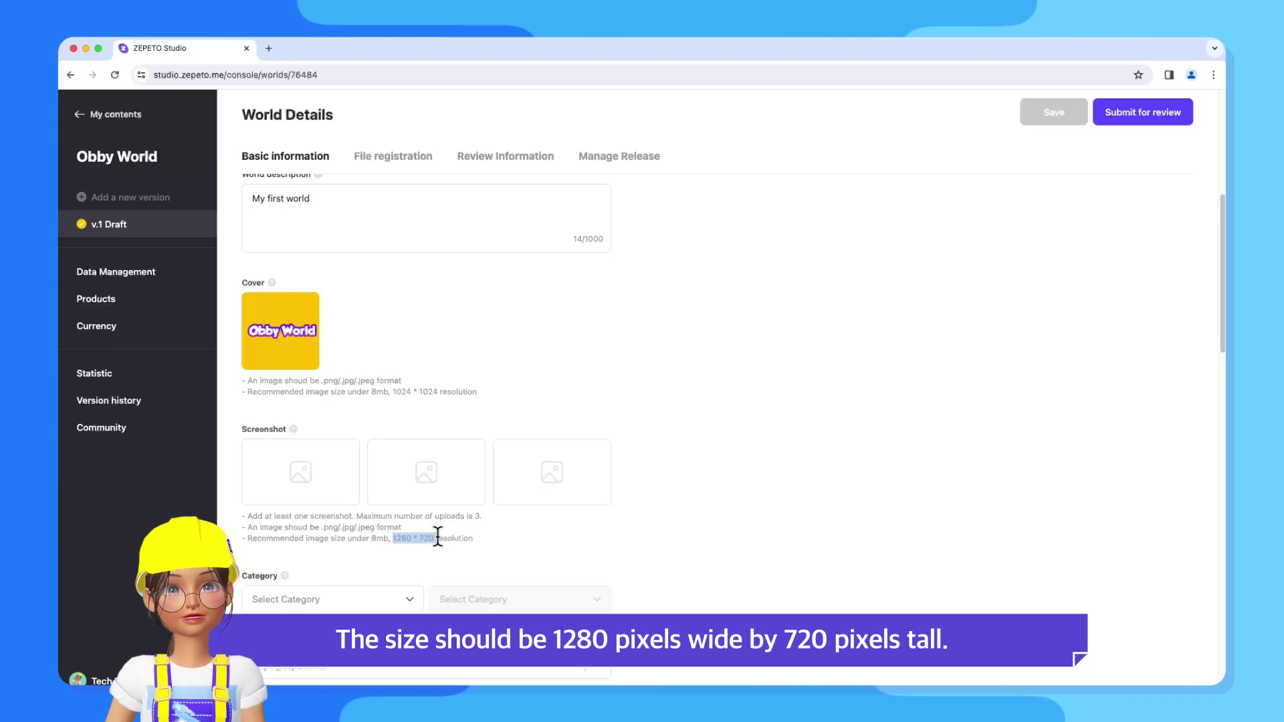
pyautogui.click(655, 544)
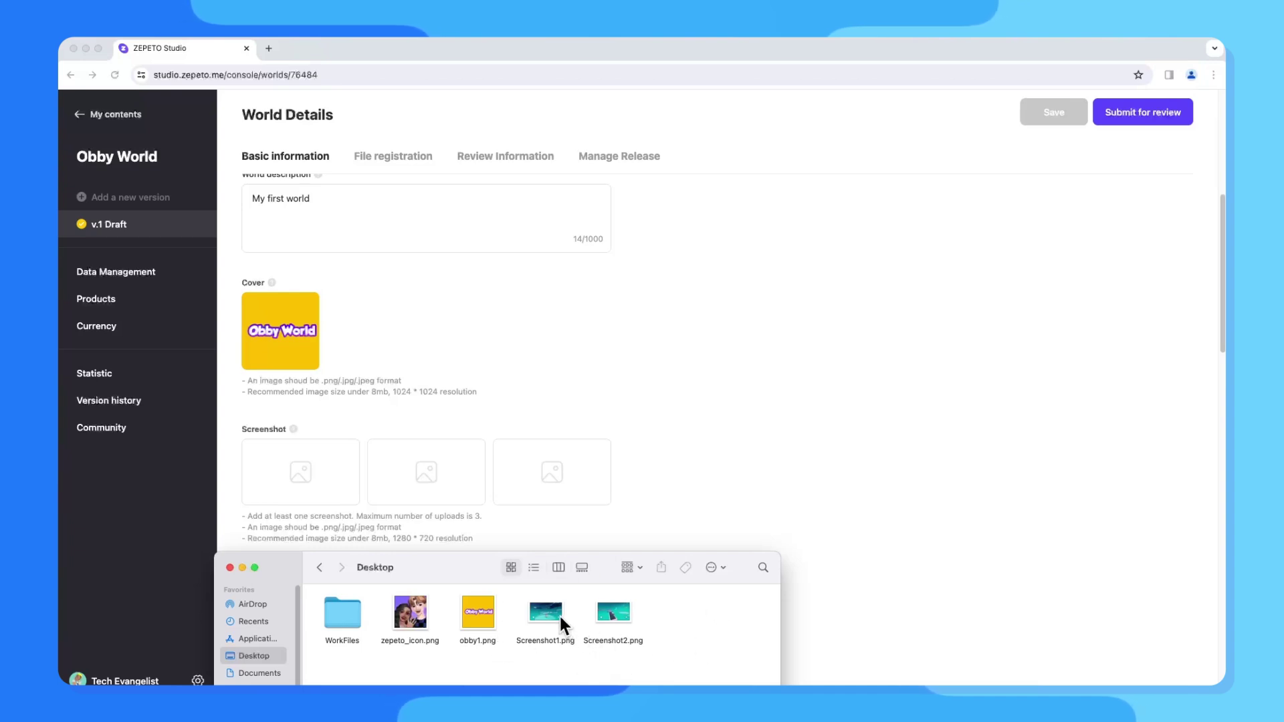
pyautogui.moveTo(560, 617); pyautogui.dragTo(294, 468)
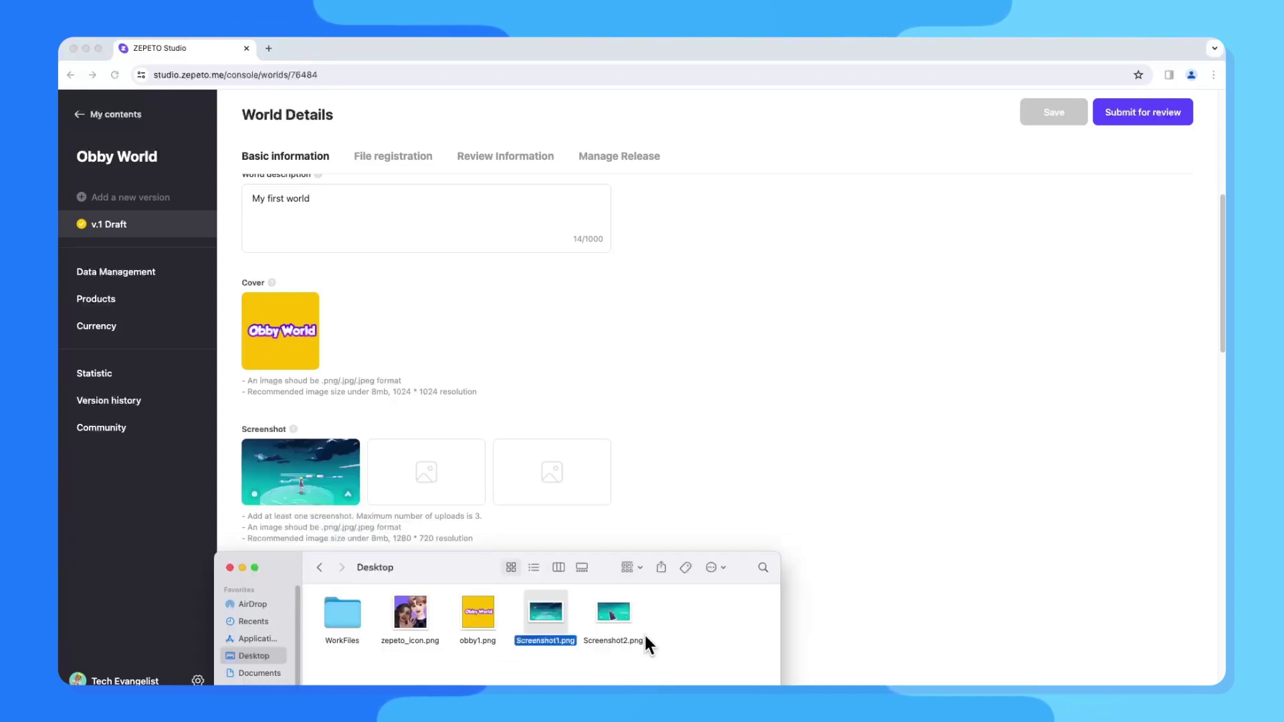
pyautogui.moveTo(640, 637); pyautogui.dragTo(426, 471)
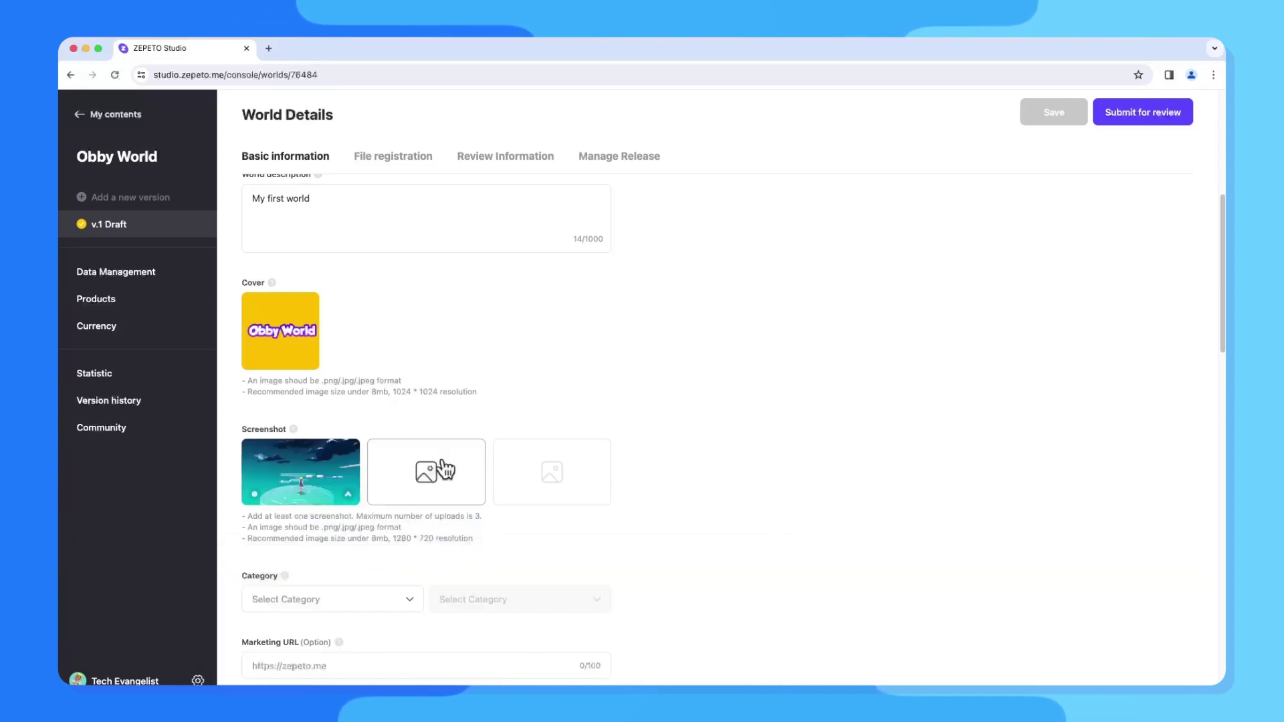
pyautogui.scroll(-2, 918, 586)
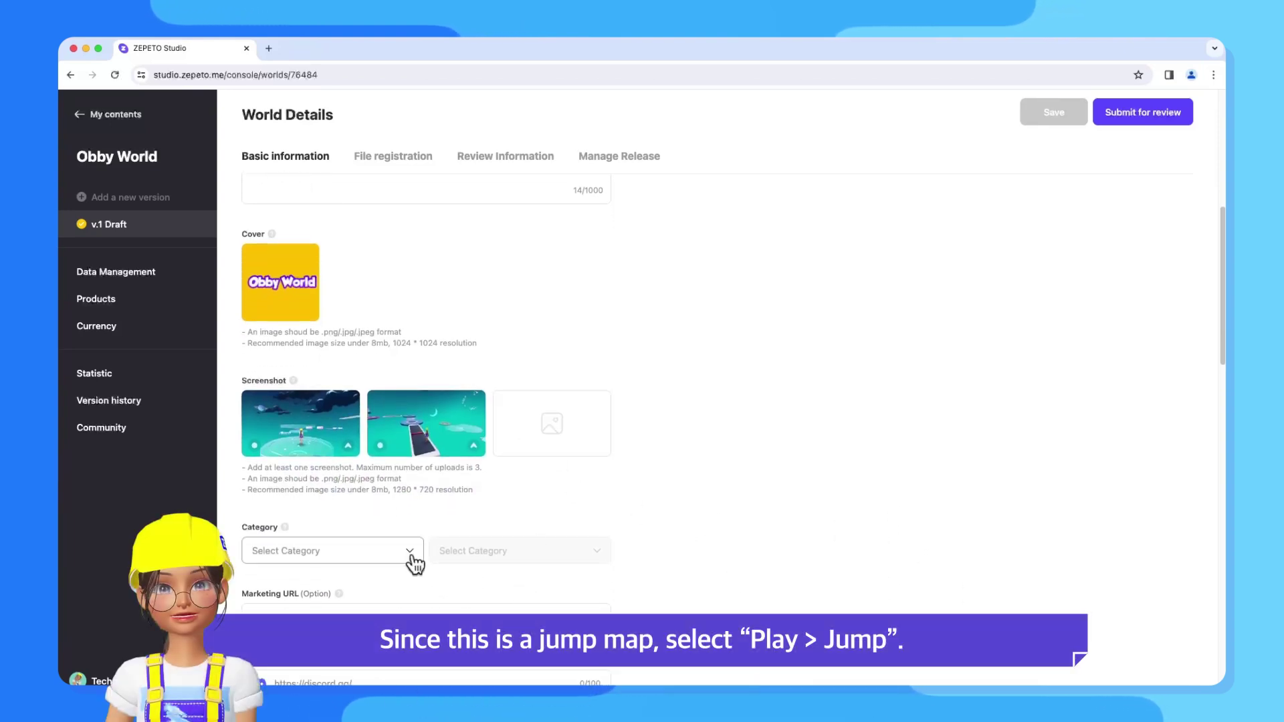
# Set the world's Category to Play with the Jump subcategory.
pyautogui.click(387, 557)
pyautogui.click(366, 582)
pyautogui.click(519, 550)
pyautogui.click(519, 575)
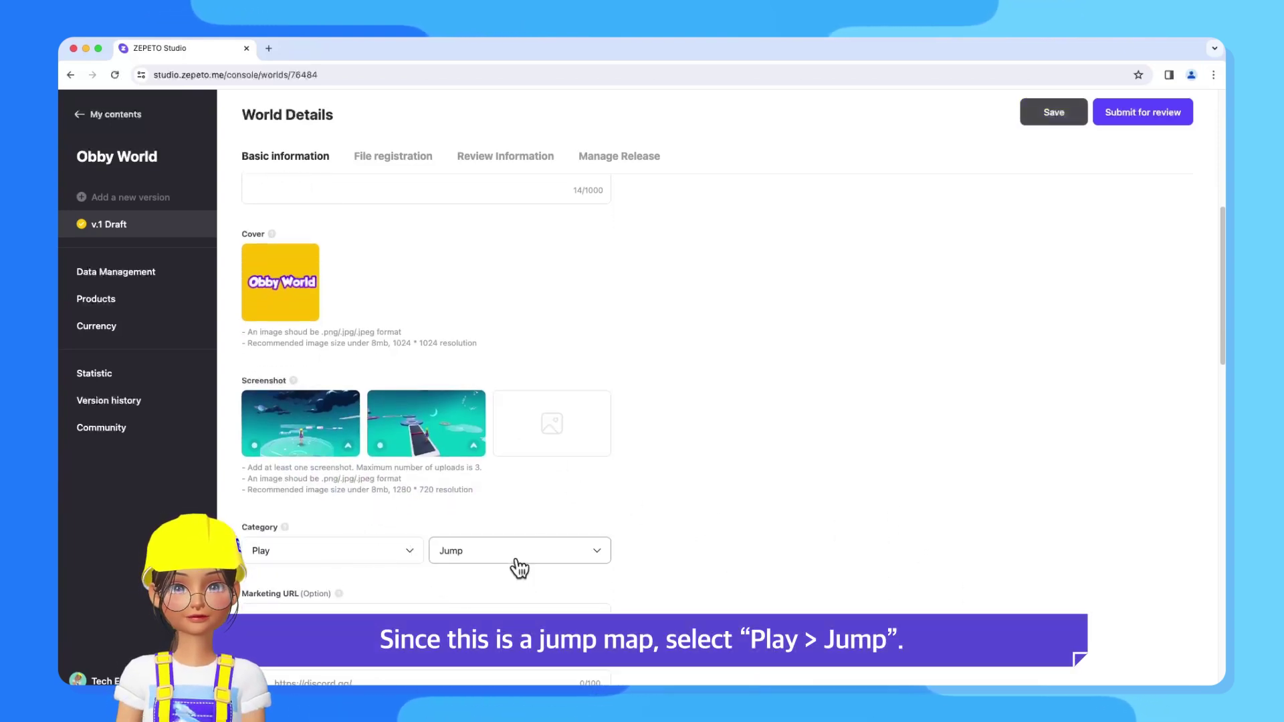
pyautogui.scroll(-4, 514, 604)
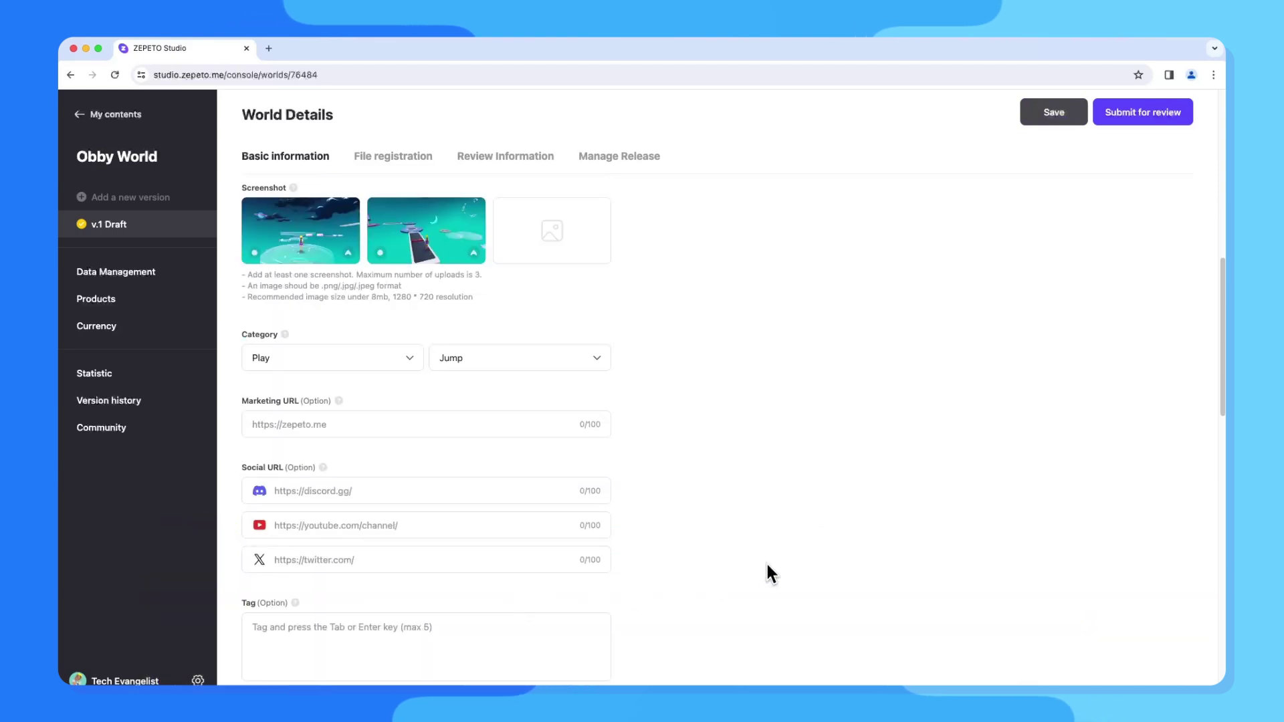
pyautogui.scroll(10, 765, 560)
# Begin the World summary with the text 'Fun obstacle'.
pyautogui.click(428, 511)
pyautogui.write('f')
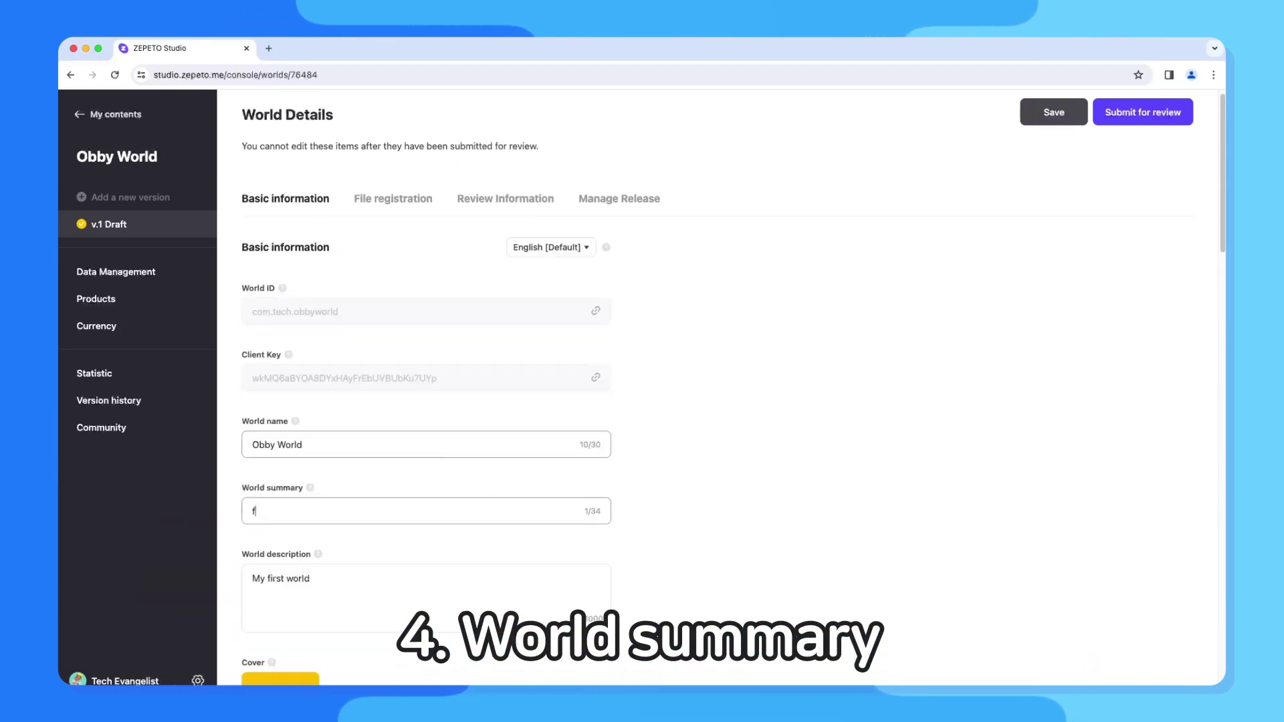
pyautogui.press('BackSpace')
pyautogui.write('Fun ')
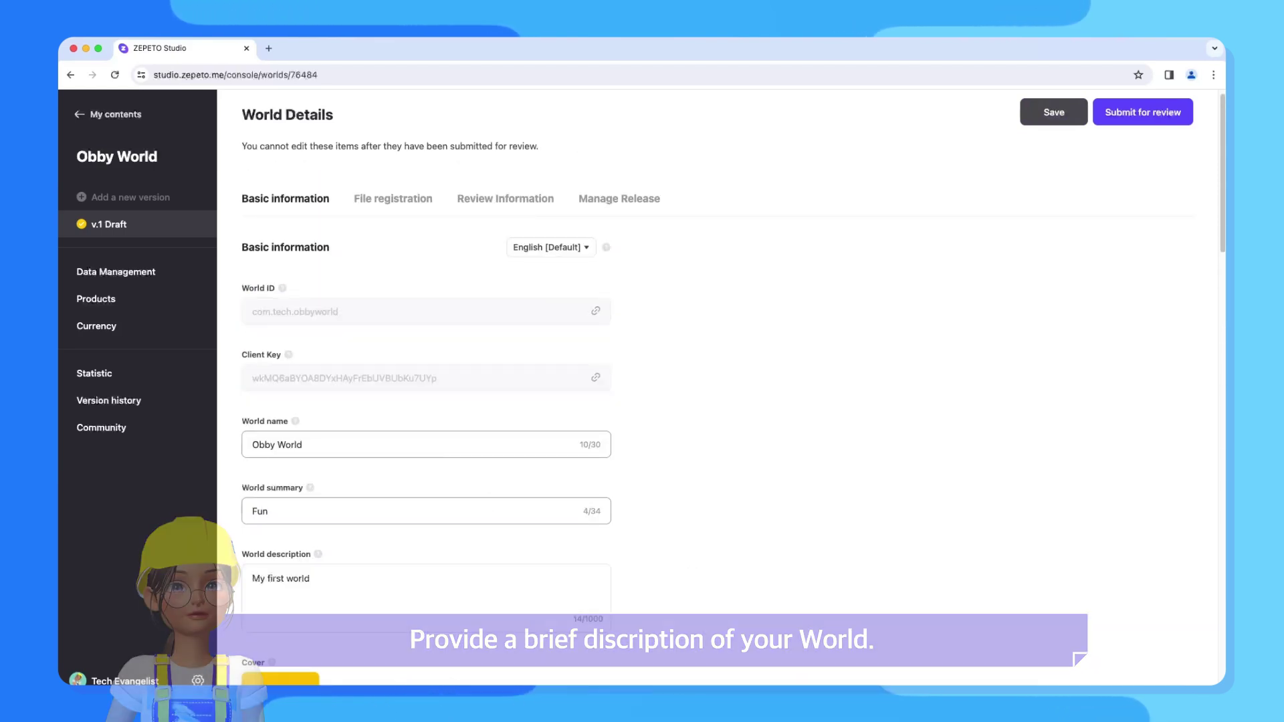
pyautogui.write('obst')
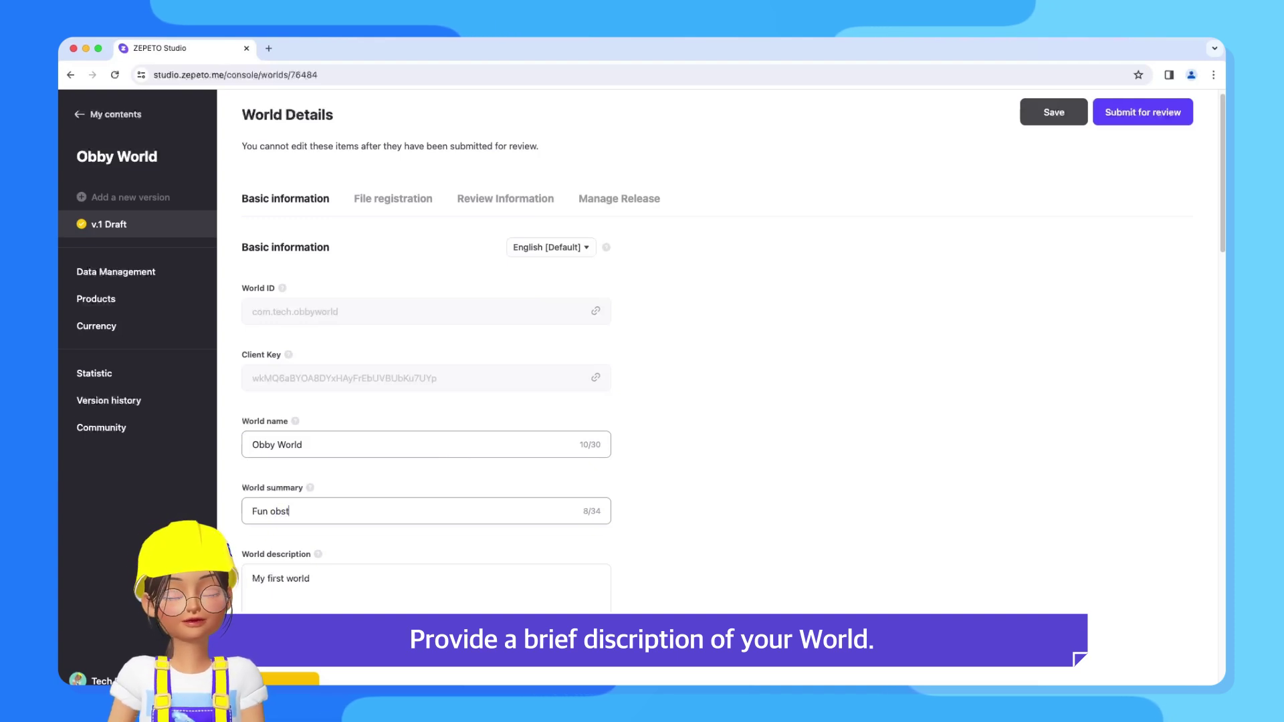
pyautogui.write('acle avoidance jump worl')
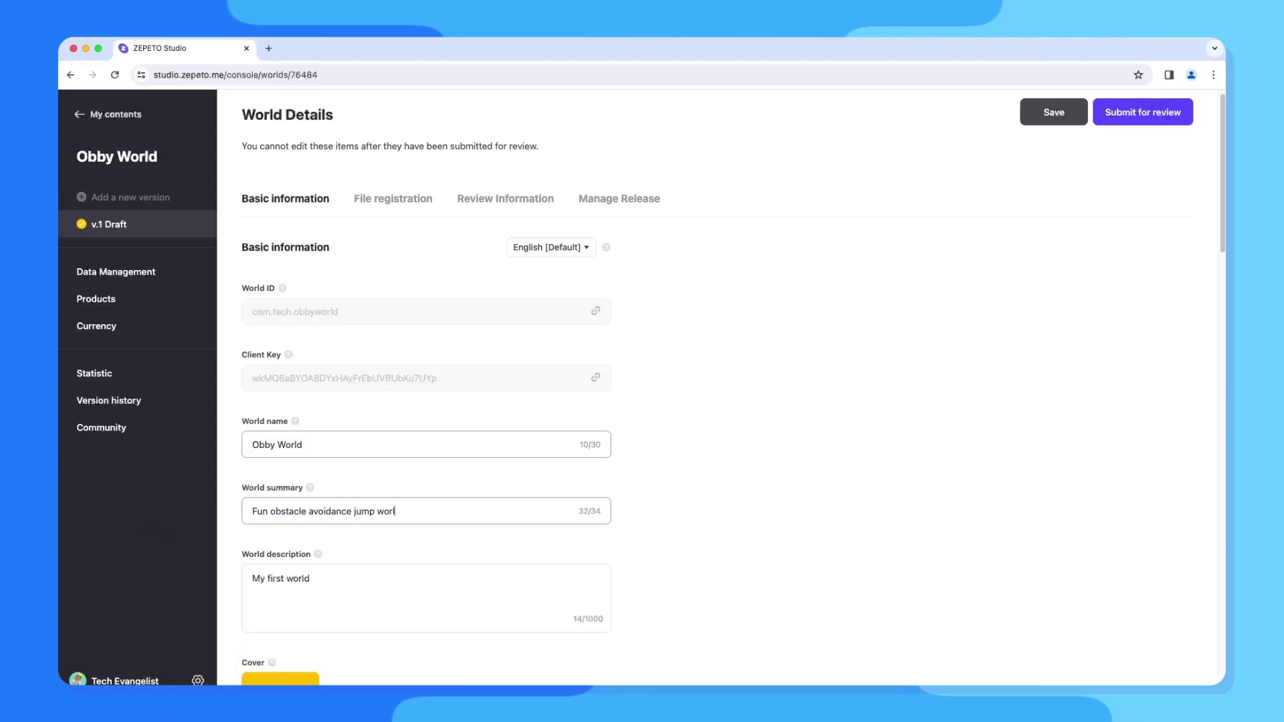
pyautogui.scroll(-10, 745, 564)
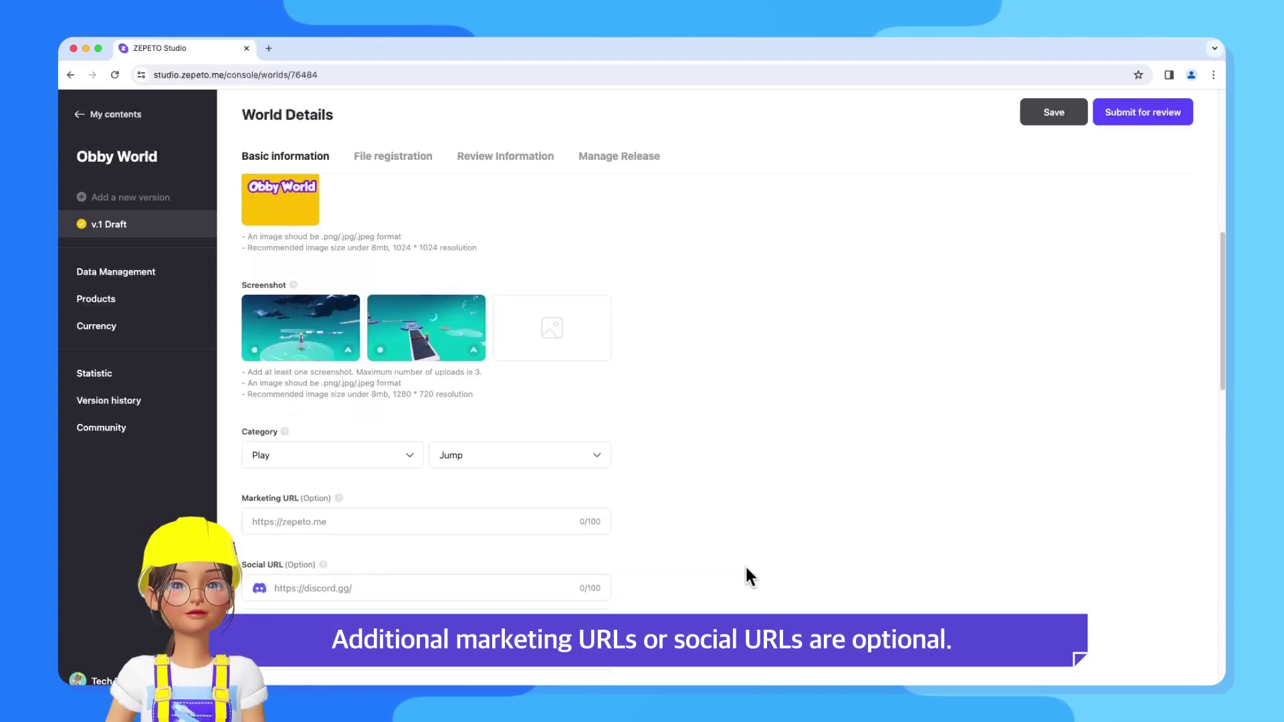
# Pass through the YouTube and Twitter address fields, leaving them empty.
pyautogui.scroll(-1, 746, 568)
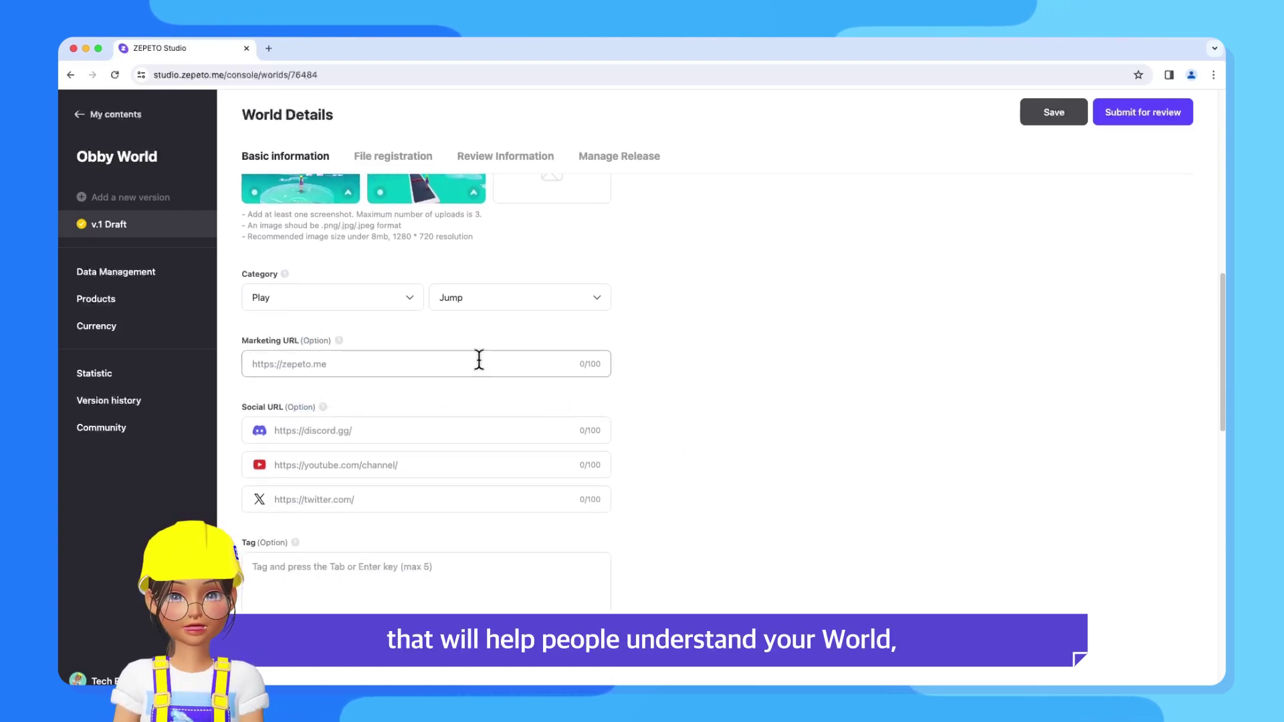
pyautogui.click(426, 462)
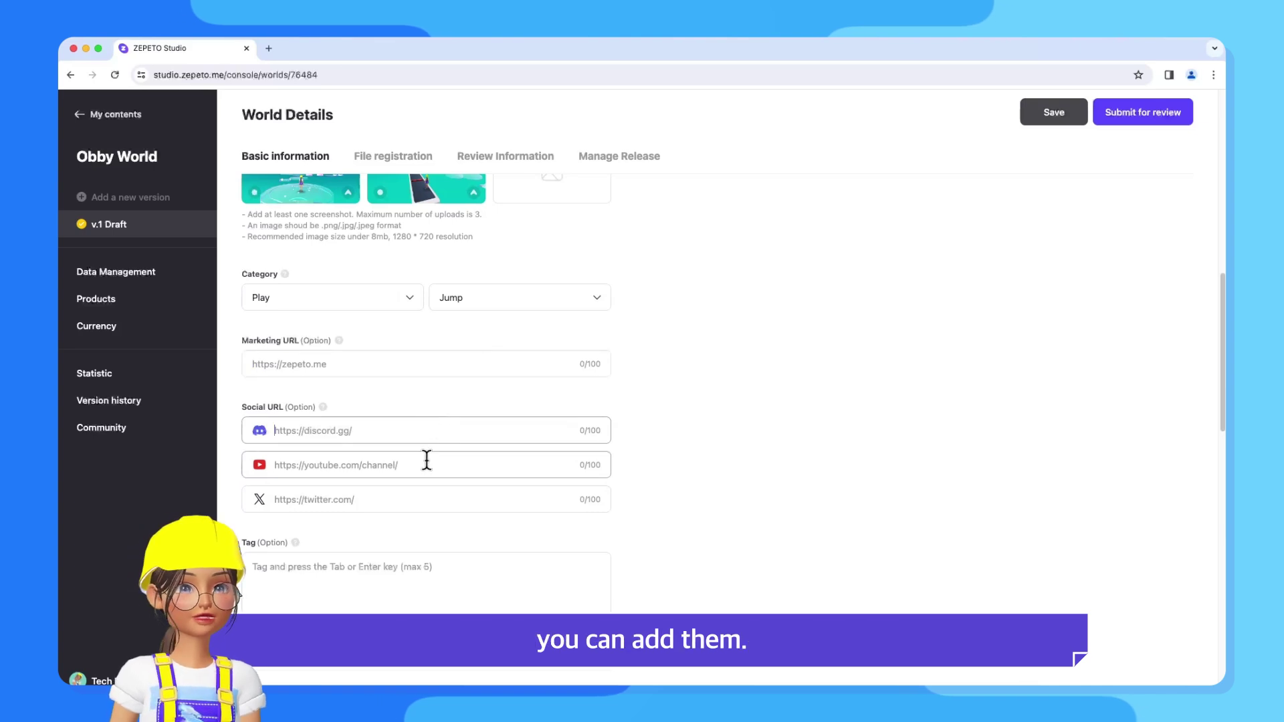
pyautogui.click(429, 499)
# Cancel the certificate attachment and set License Information to Not Applicable.
pyautogui.scroll(-15, 736, 570)
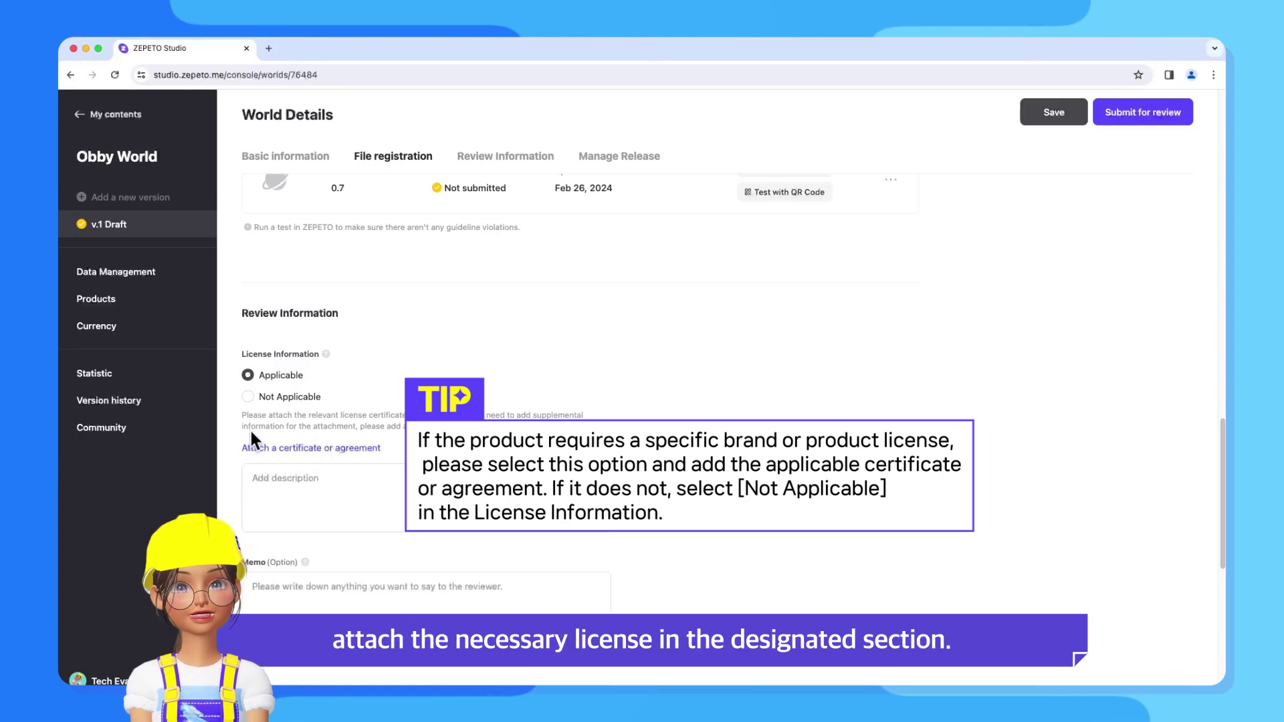
pyautogui.click(314, 446)
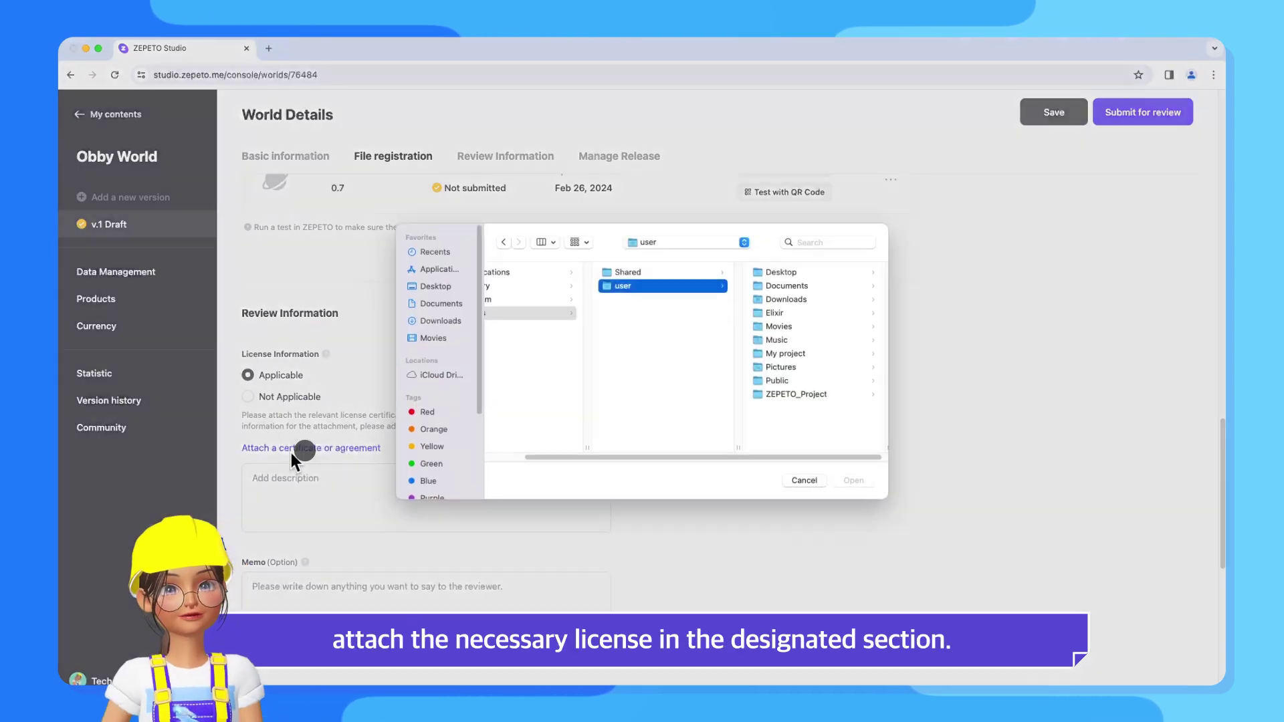
pyautogui.click(802, 490)
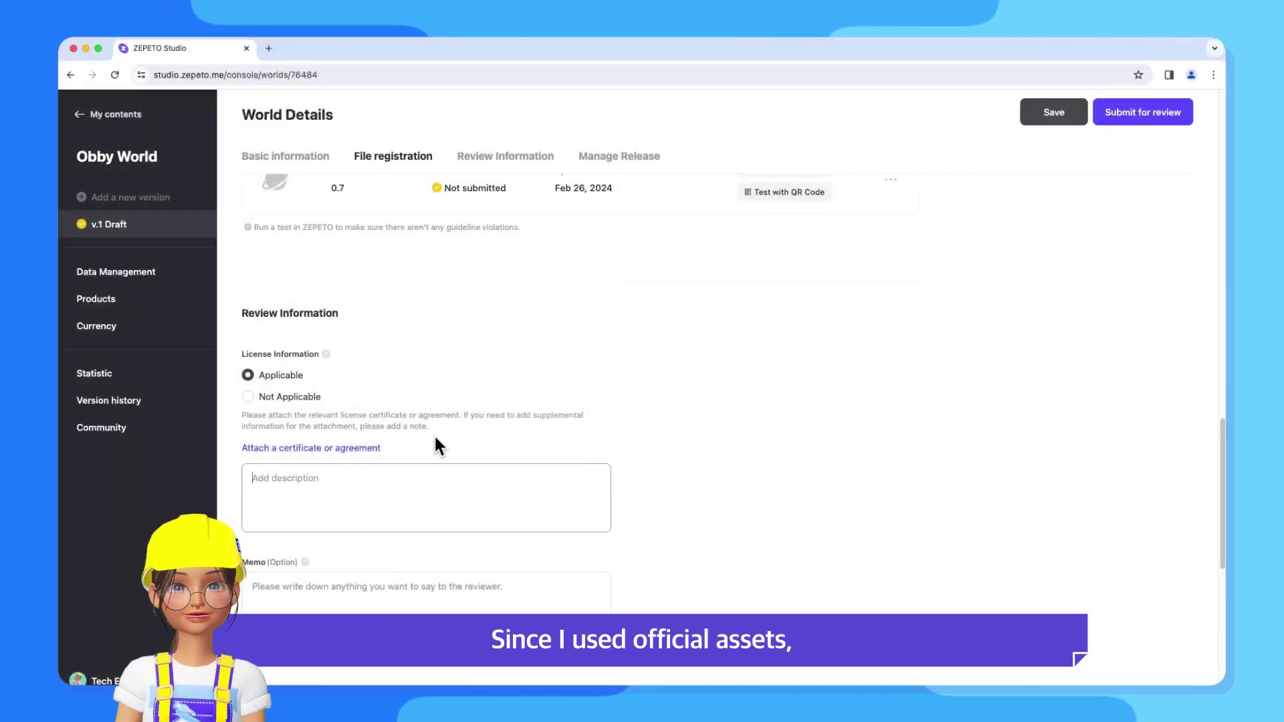
pyautogui.click(249, 398)
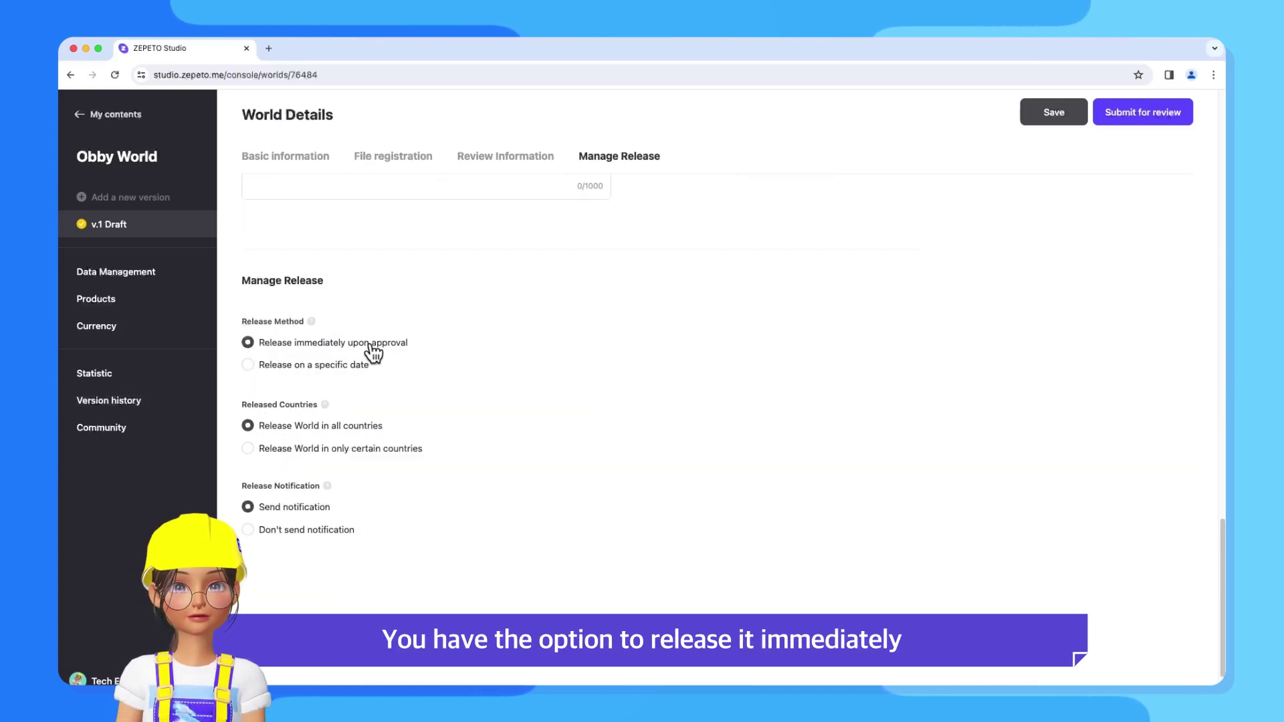
# Leave the release set to immediate on approval, all countries, with follower notification, and save the details.
pyautogui.click(274, 365)
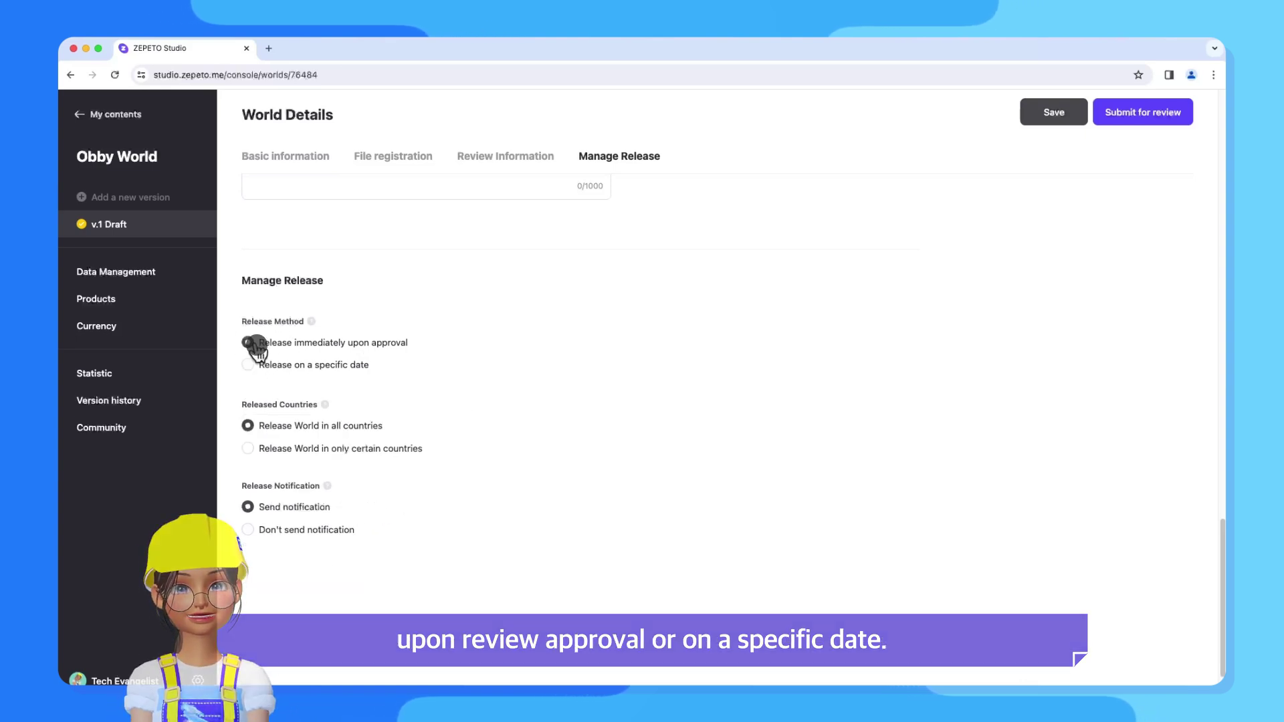
pyautogui.click(253, 344)
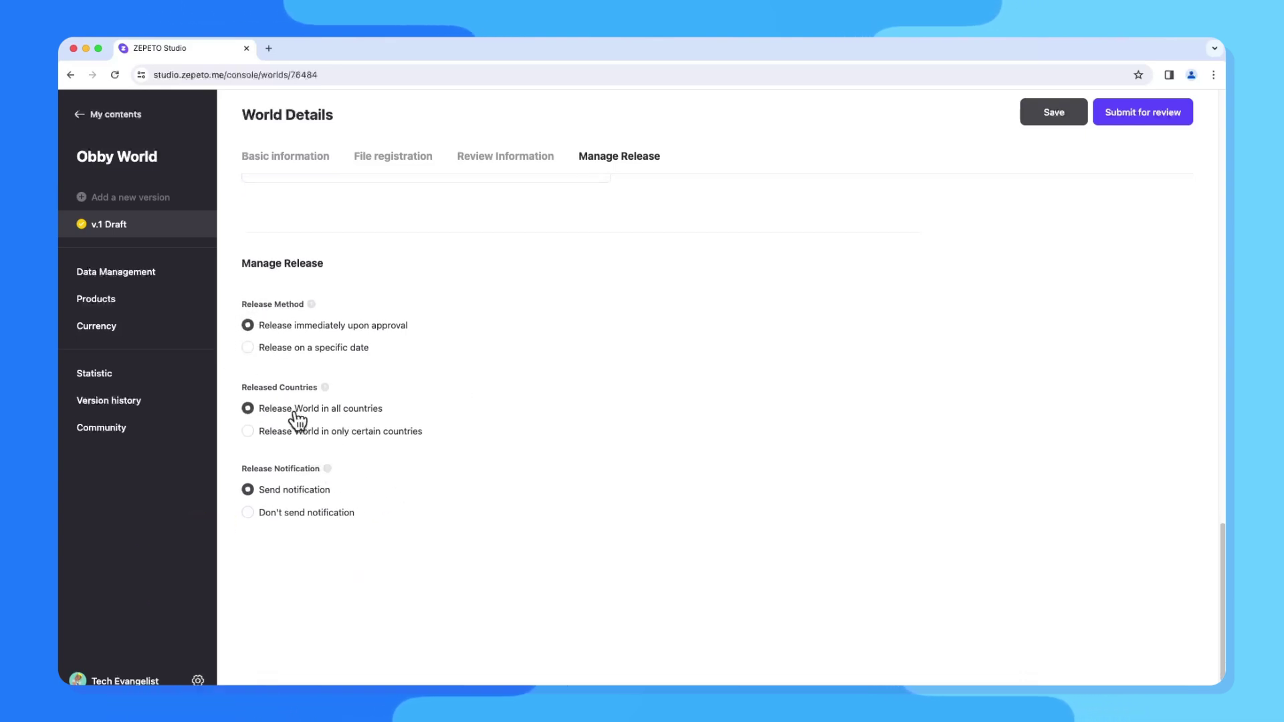
pyautogui.click(253, 431)
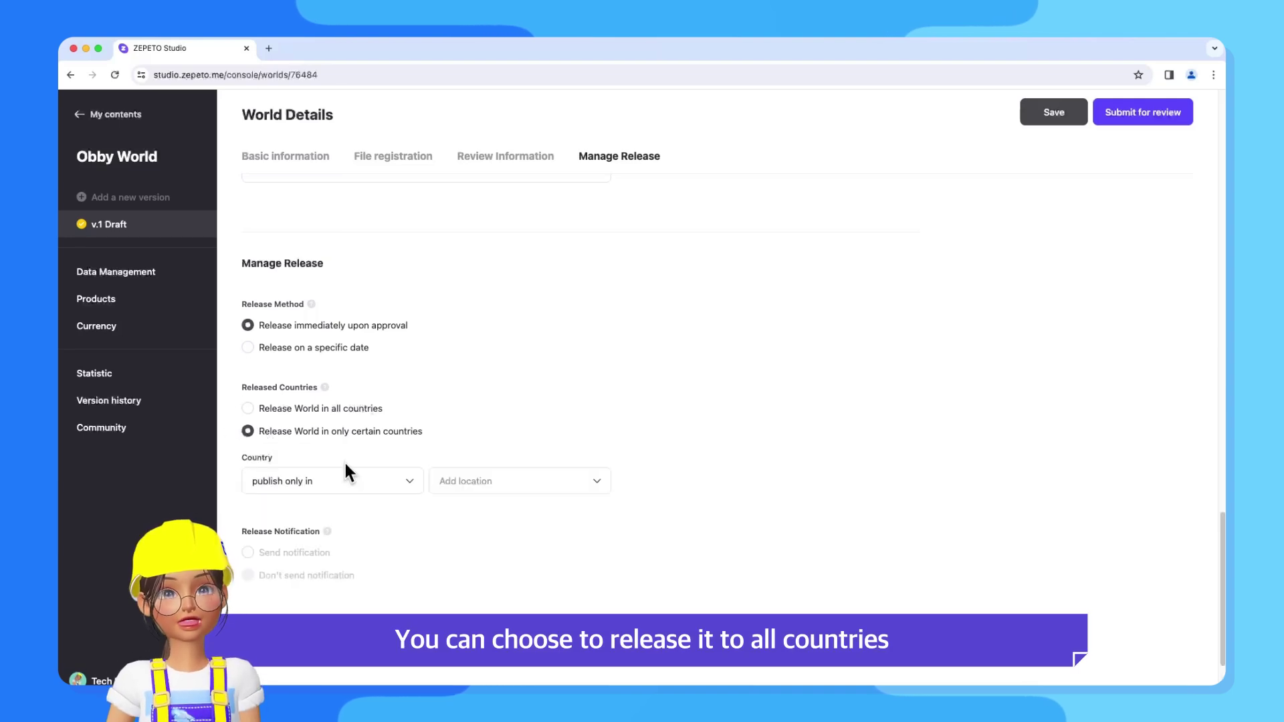
pyautogui.click(472, 483)
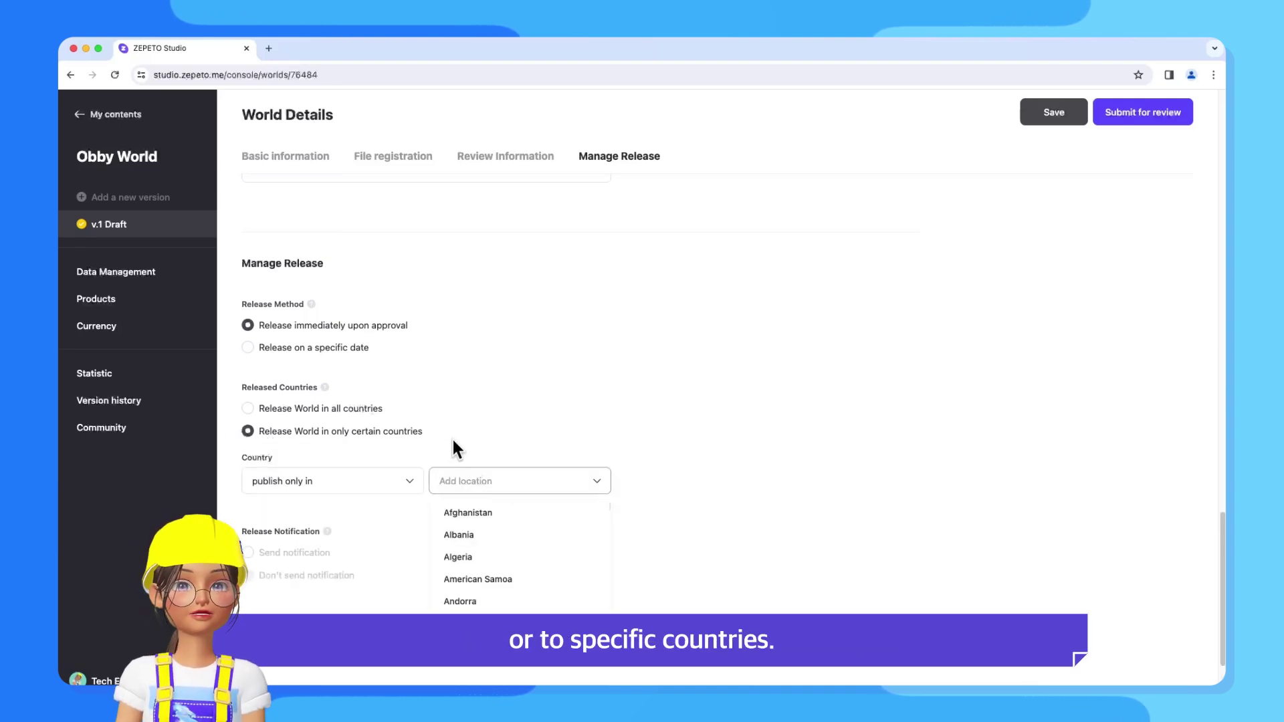
pyautogui.click(274, 409)
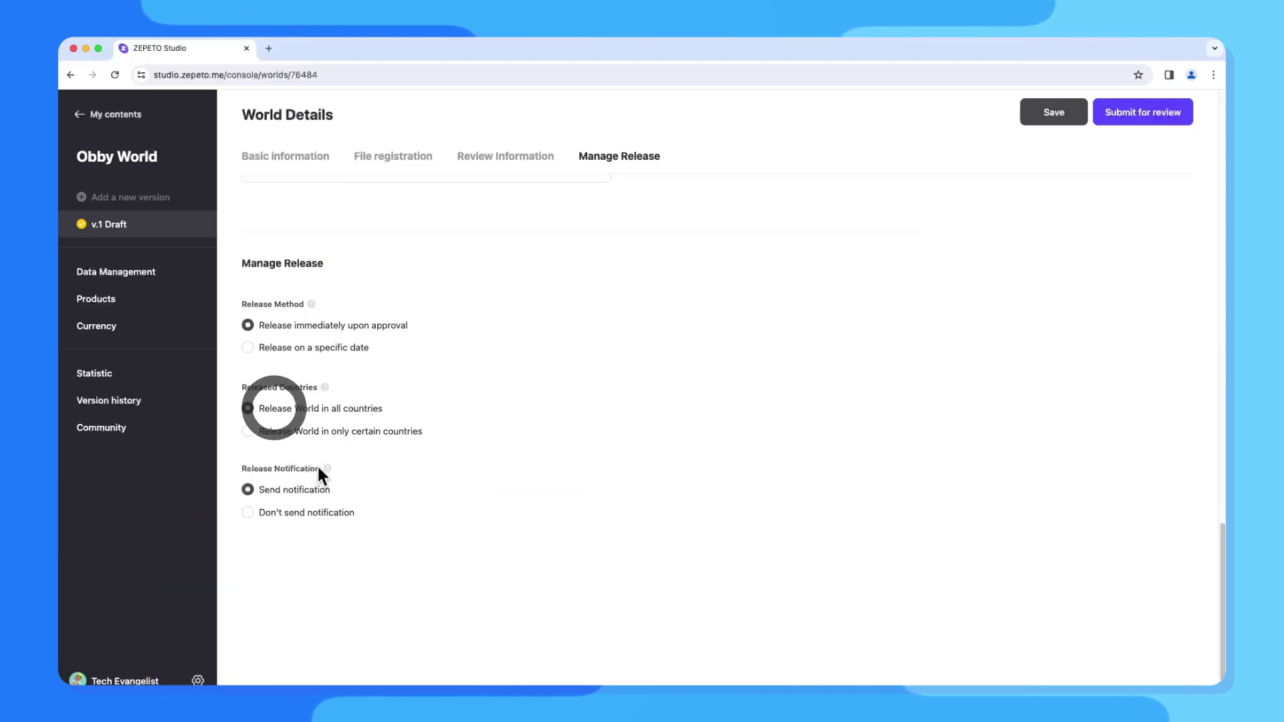
pyautogui.click(309, 517)
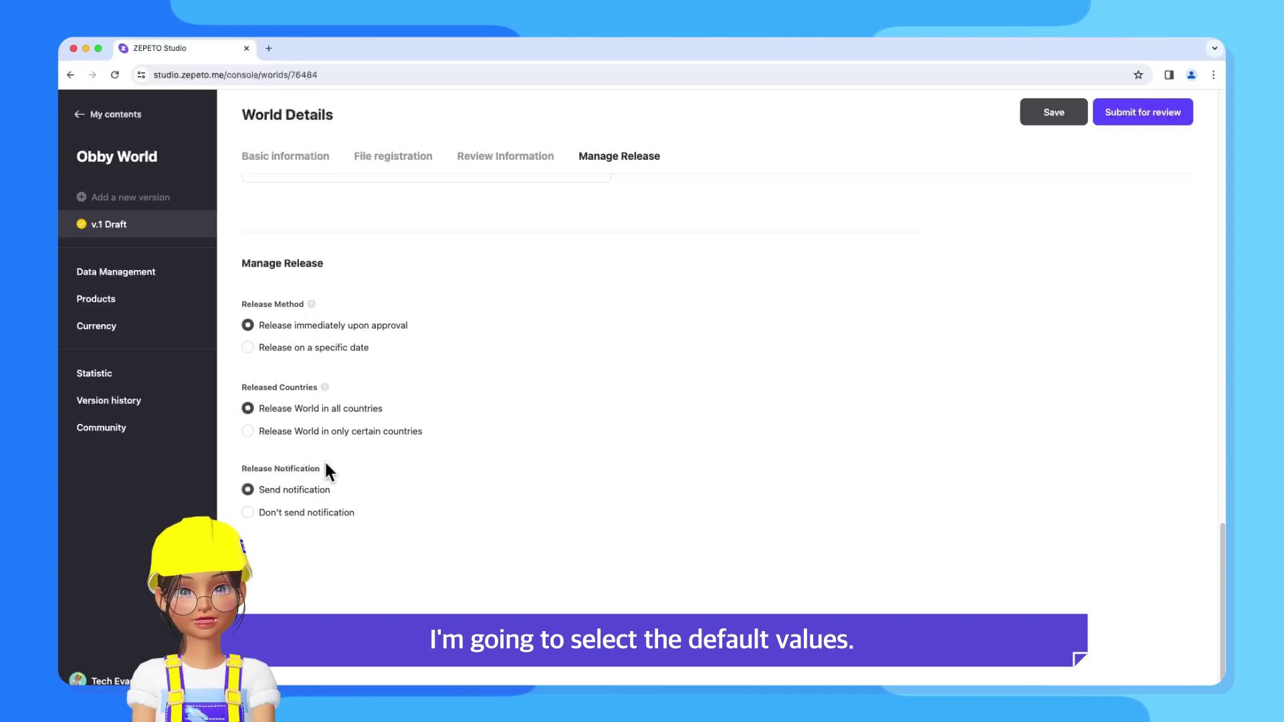
pyautogui.click(1041, 127)
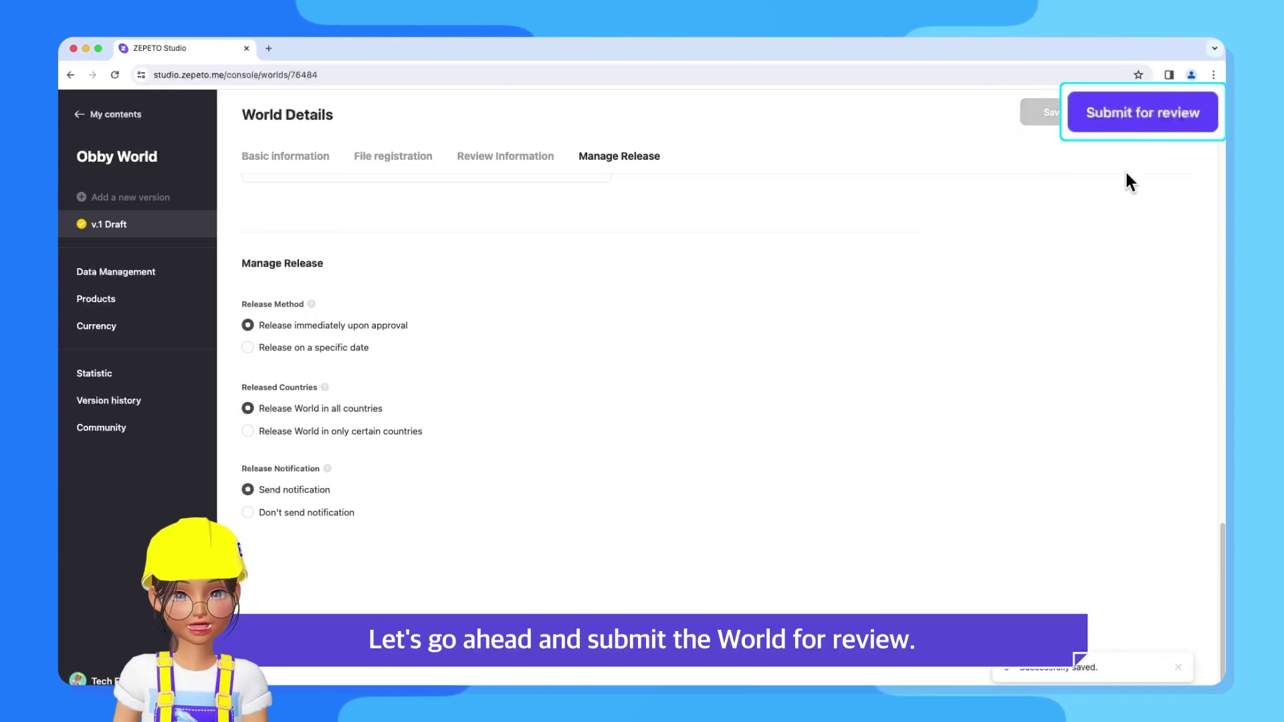
# Submit Obby World for review, declining the Premium offer and accepting the review guidelines.
pyautogui.click(1150, 117)
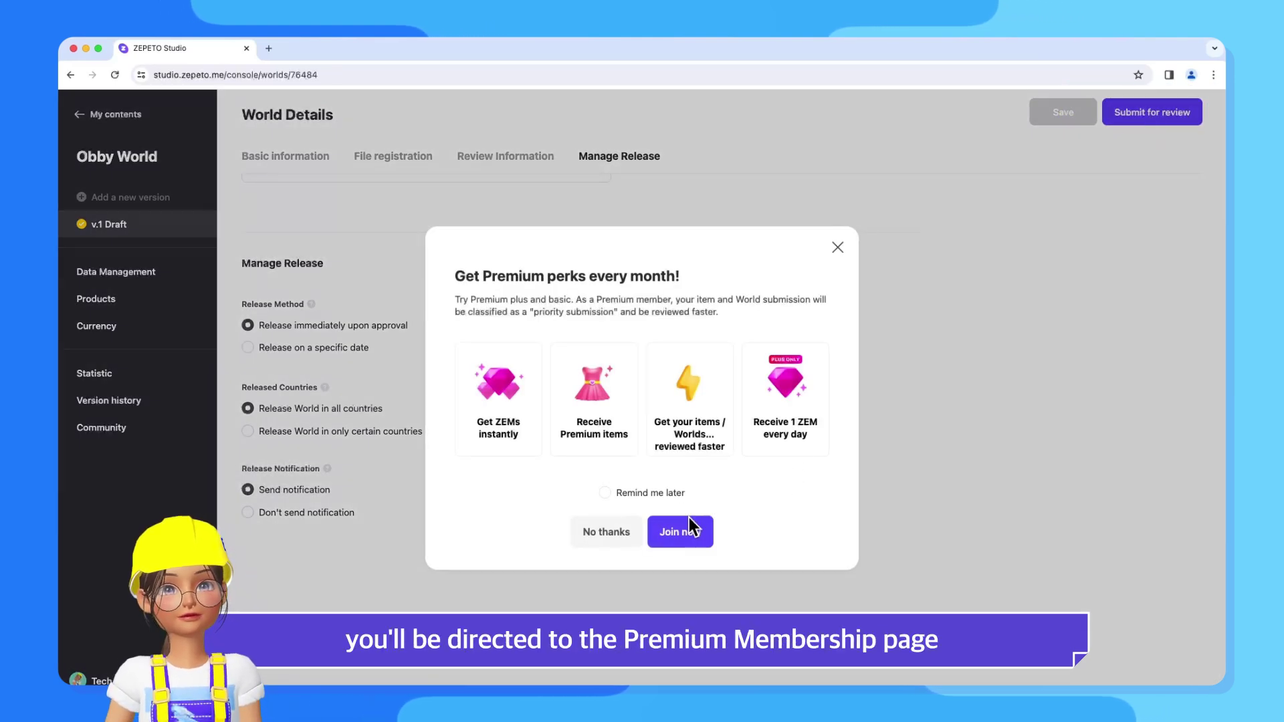
pyautogui.click(610, 533)
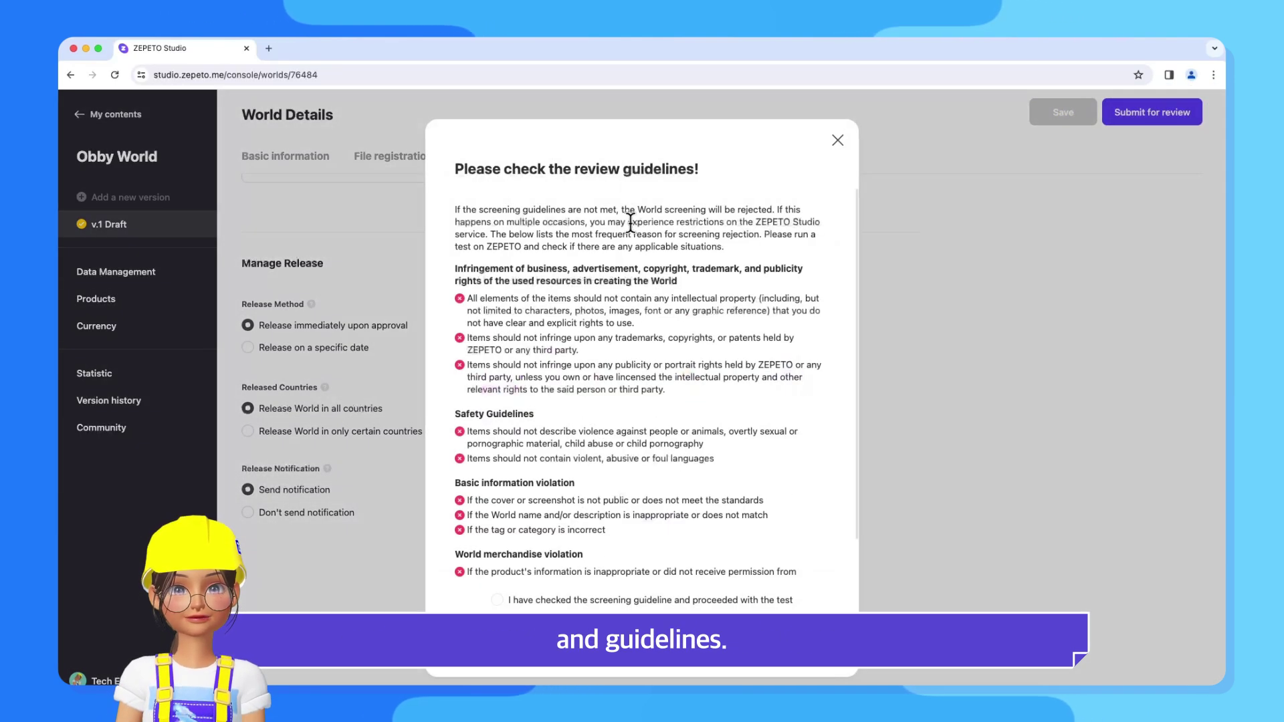
pyautogui.scroll(-2, 687, 396)
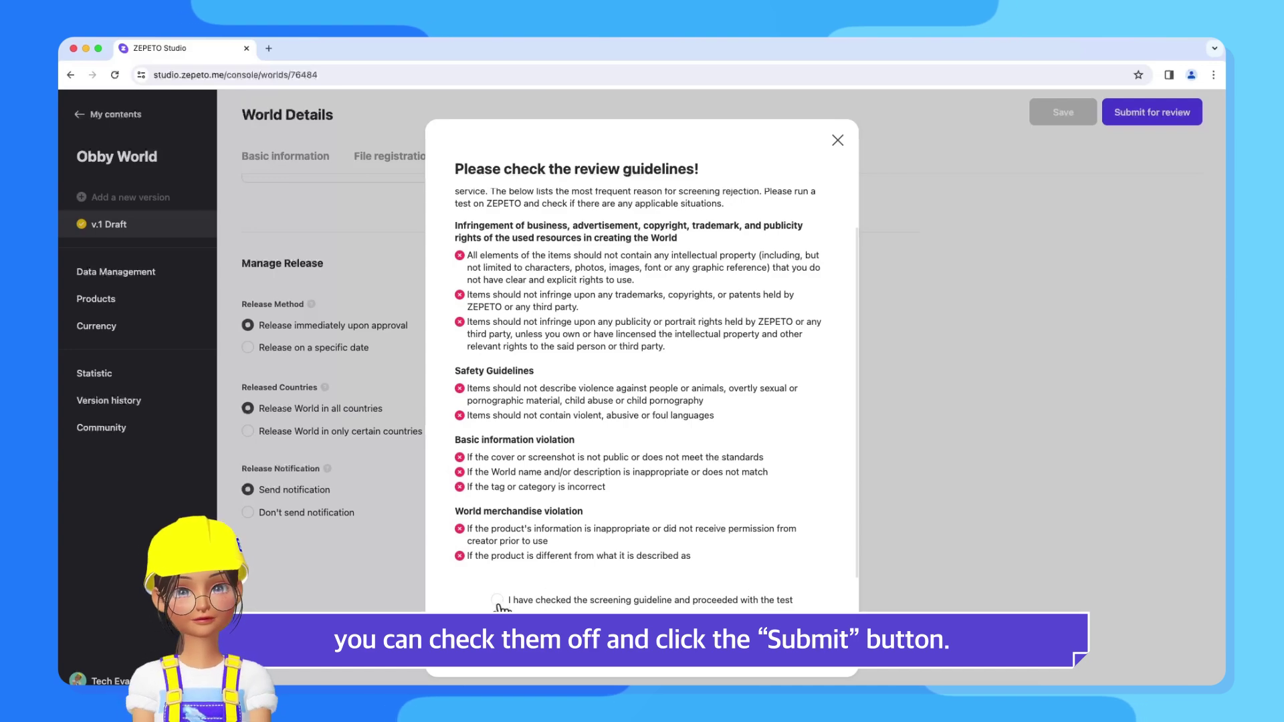
pyautogui.click(614, 639)
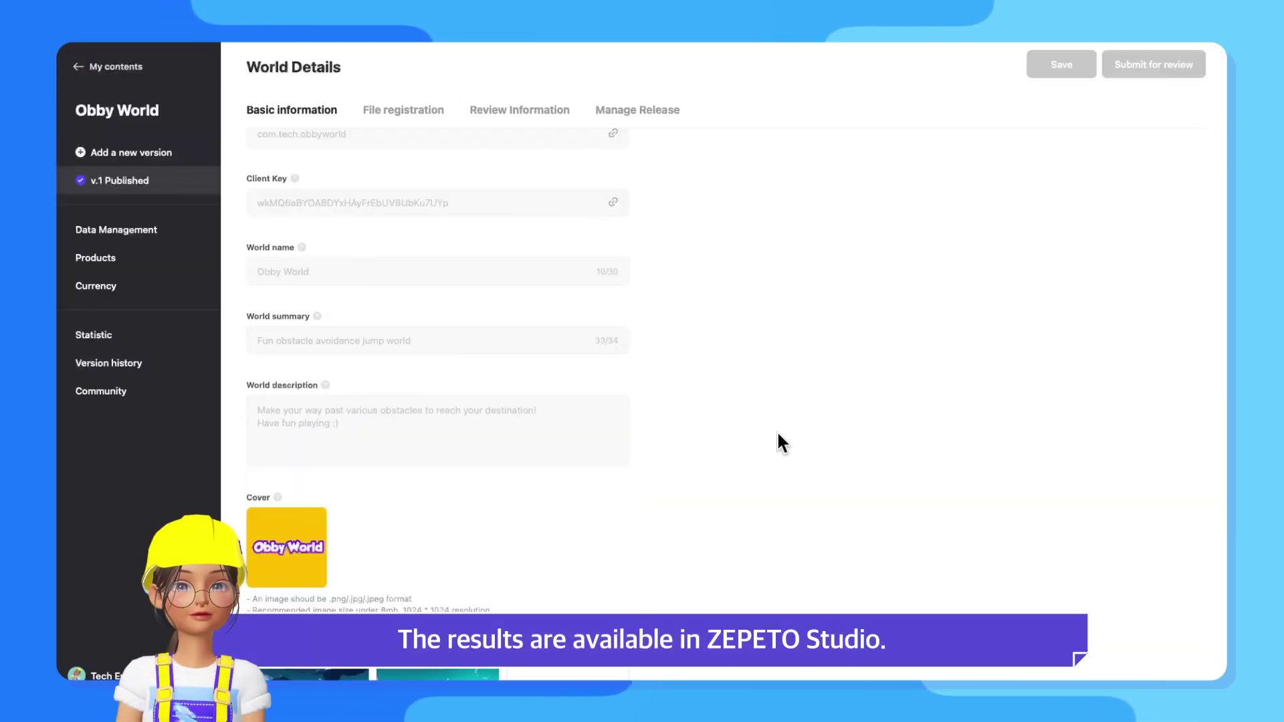
# Scroll through the world's basic information to check the v.1 Published status.
pyautogui.scroll(-4, 780, 438)
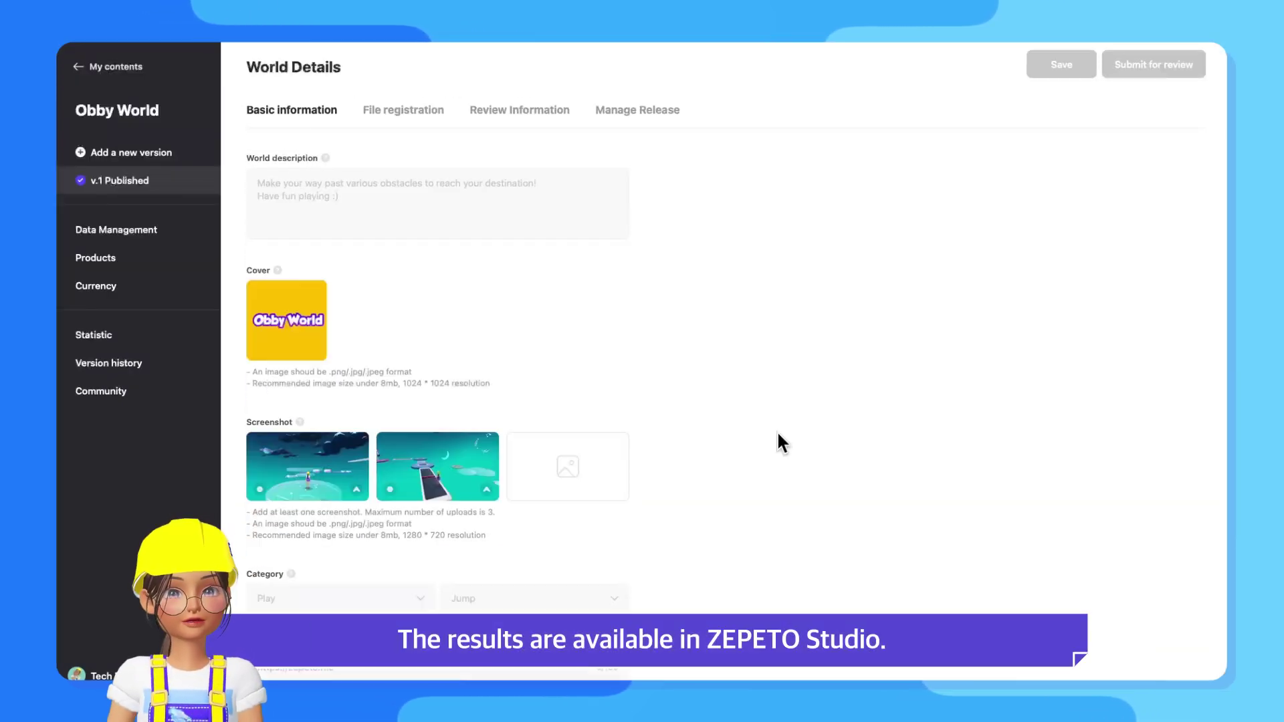
pyautogui.scroll(-10, 779, 439)
pyautogui.scroll(1, 779, 439)
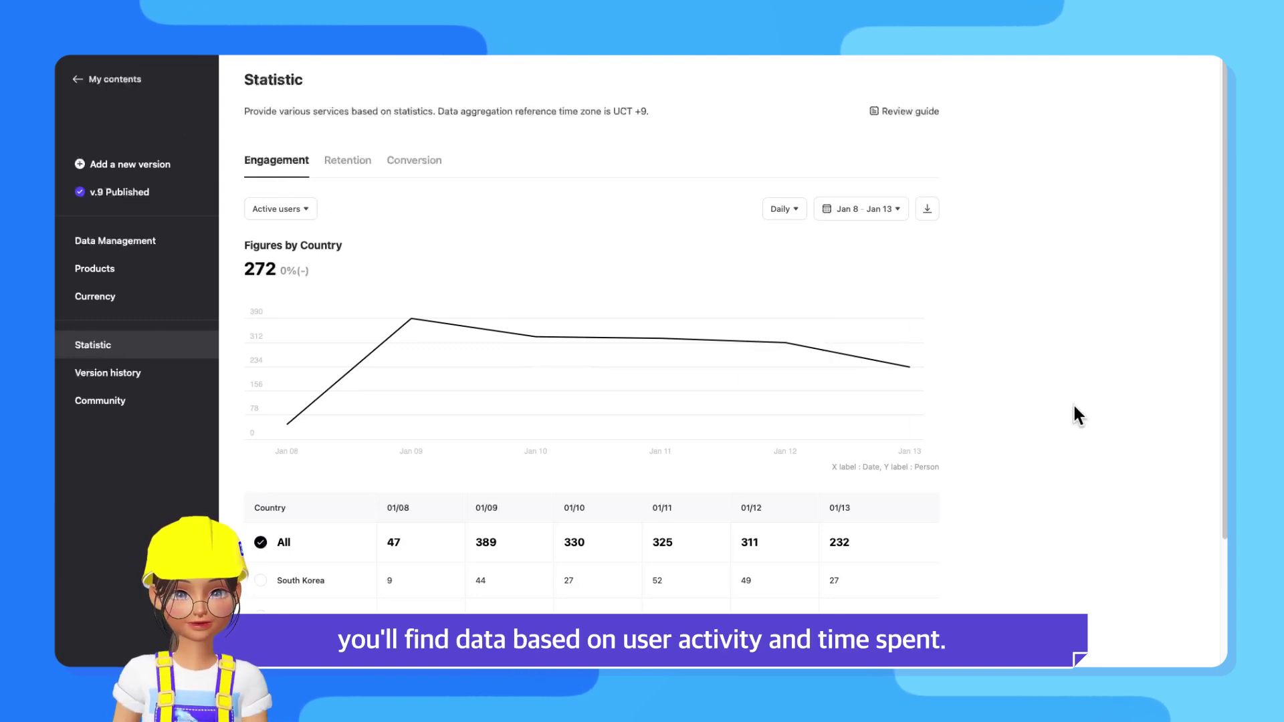
pyautogui.scroll(-3, 1082, 466)
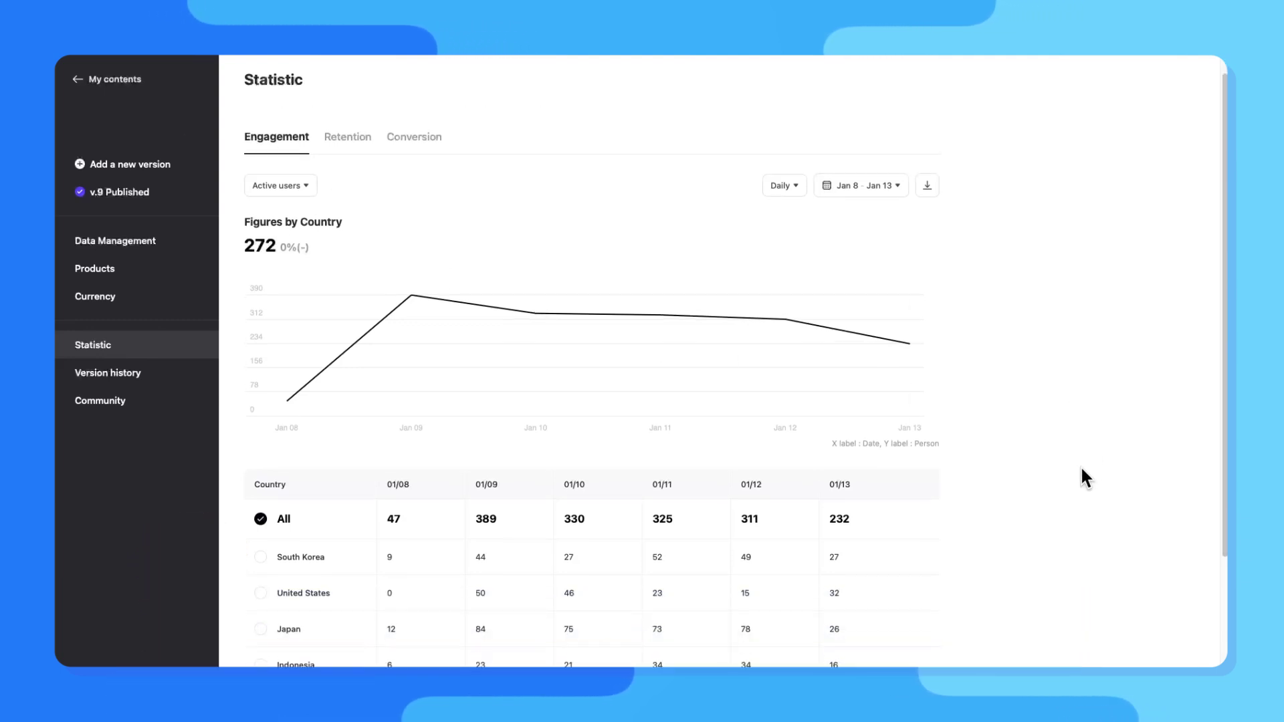
pyautogui.scroll(3, 1043, 473)
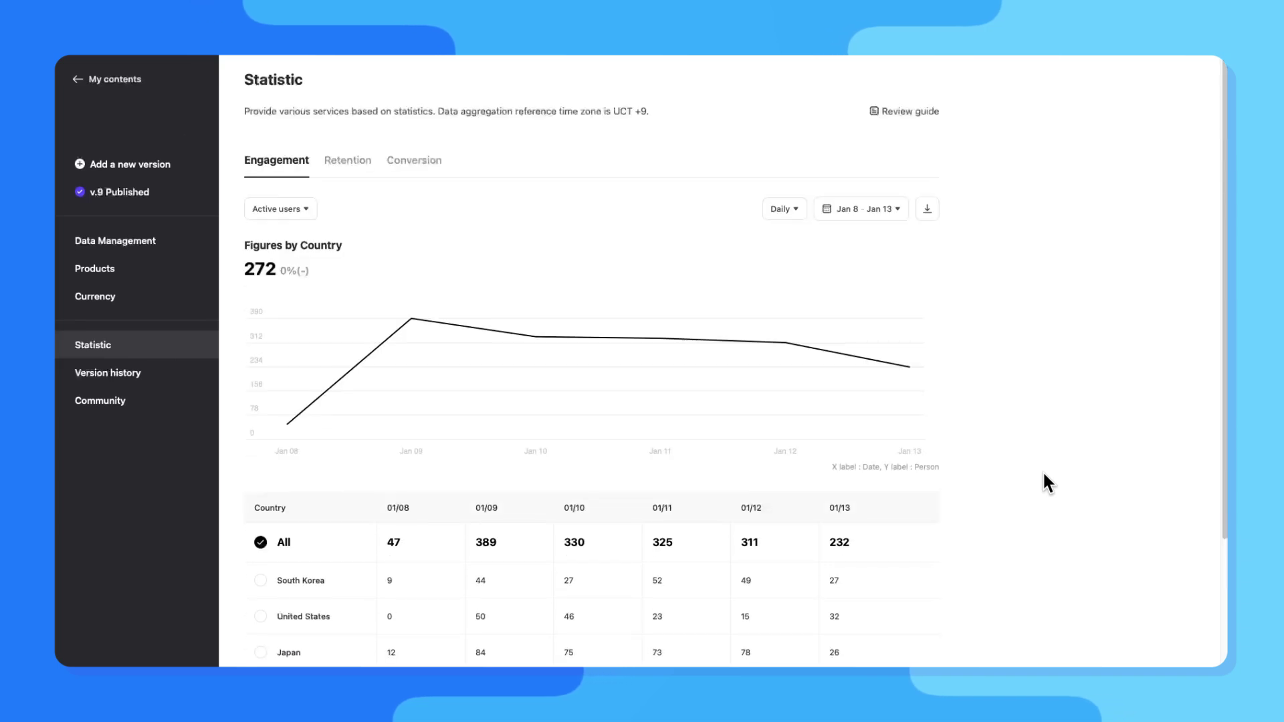
pyautogui.click(357, 166)
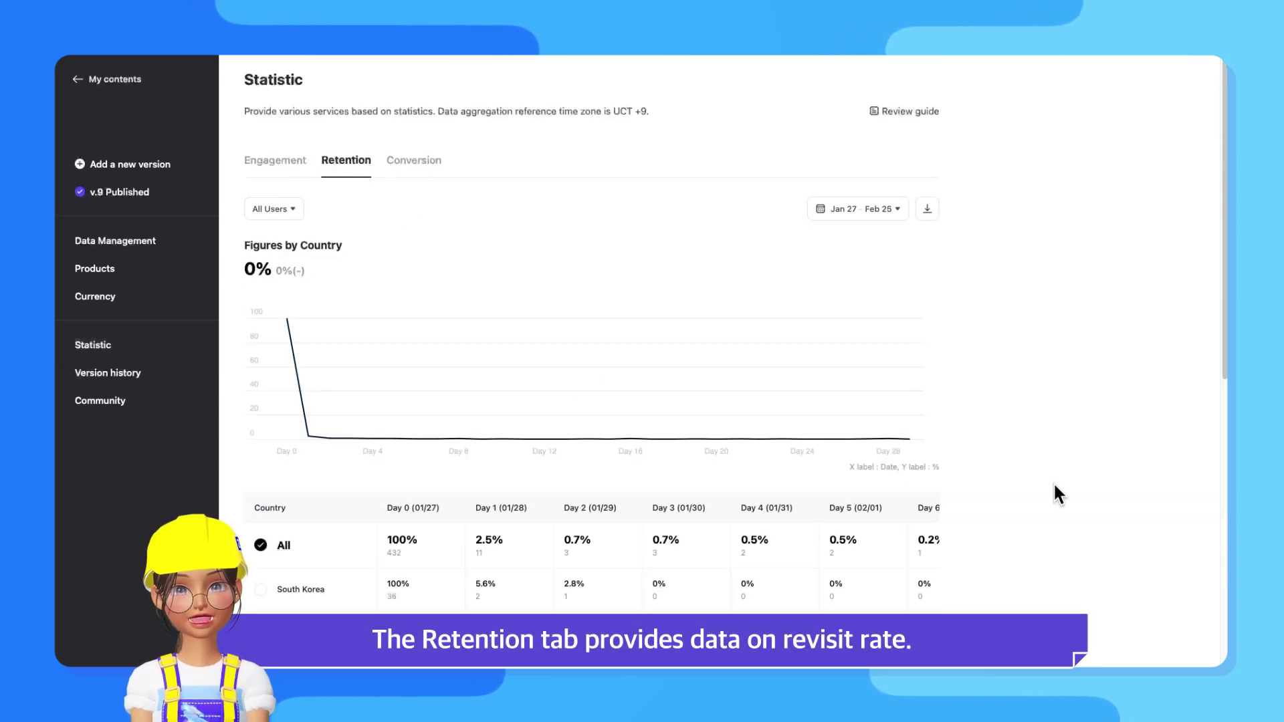
# Switch the Statistic page to the Conversion tab to see World Page entry conversion.
pyautogui.click(415, 167)
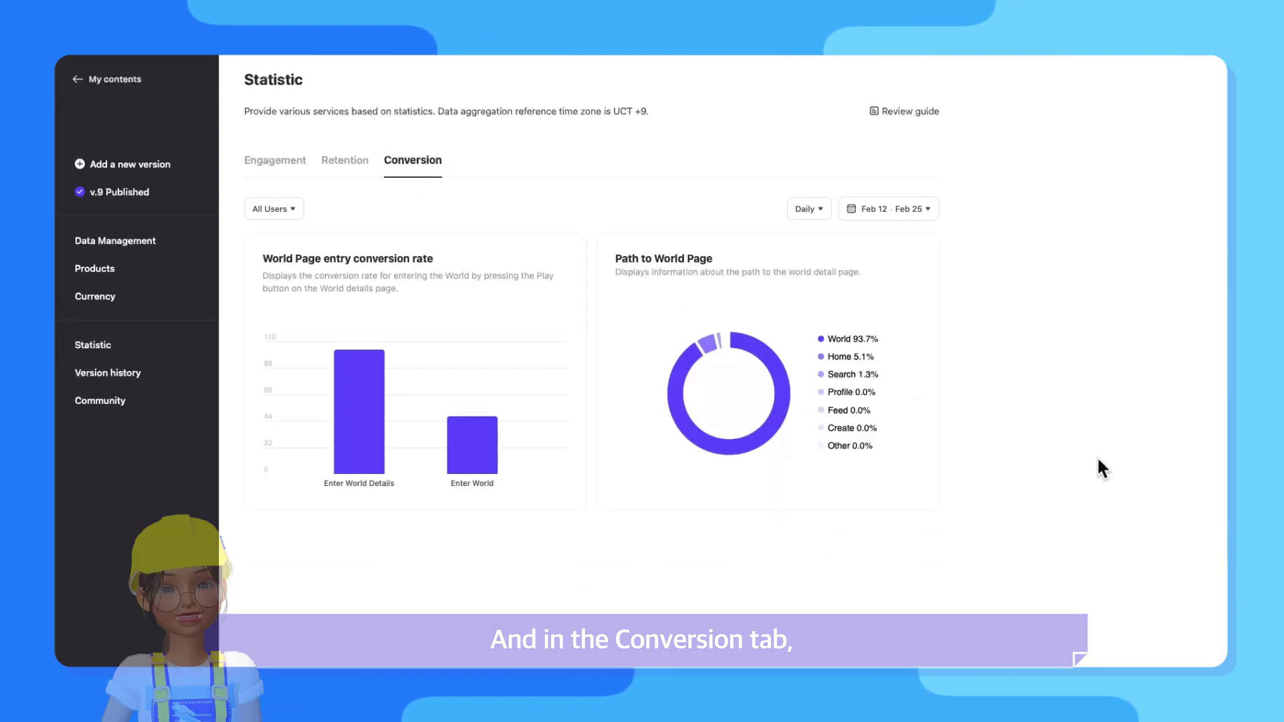